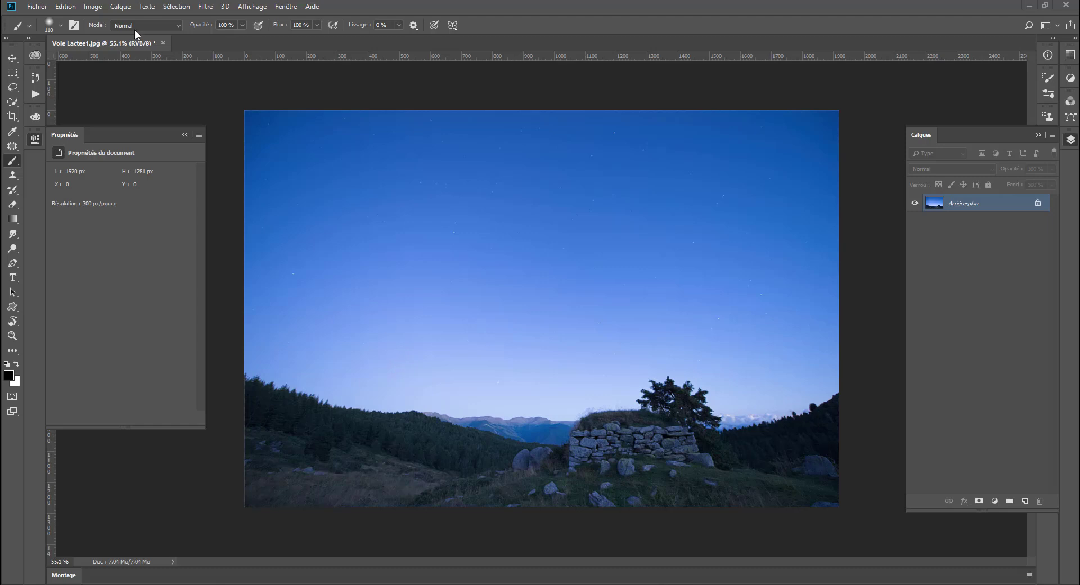
Browse the Edition menu, then close the Propriétés panel, leaving only Voie Lactee1.jpg's background layer.
{"action": "left_click", "coordinate": [75, 8]}
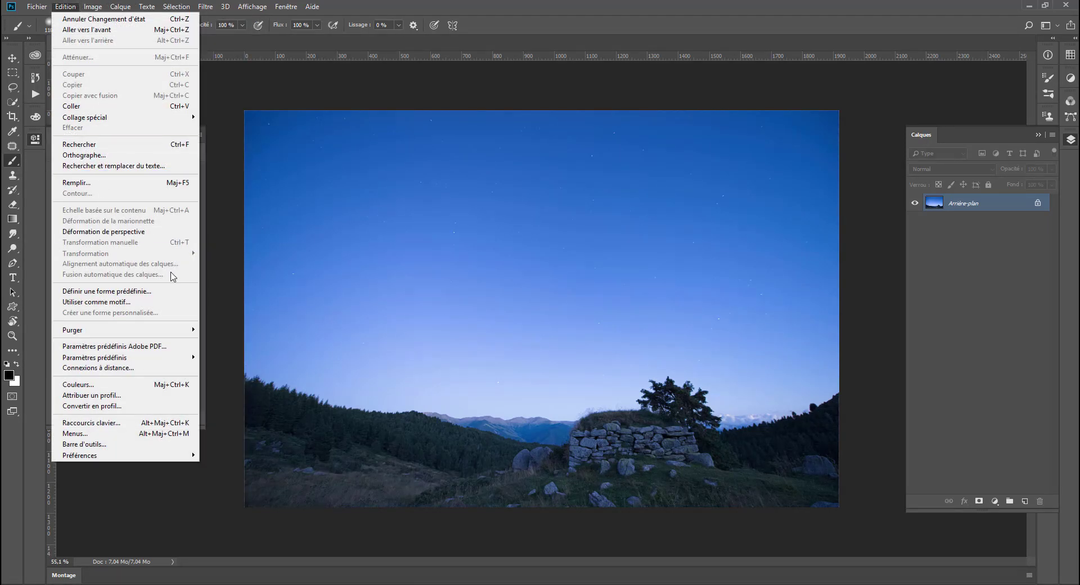
{"action": "left_click", "coordinate": [329, 113]}
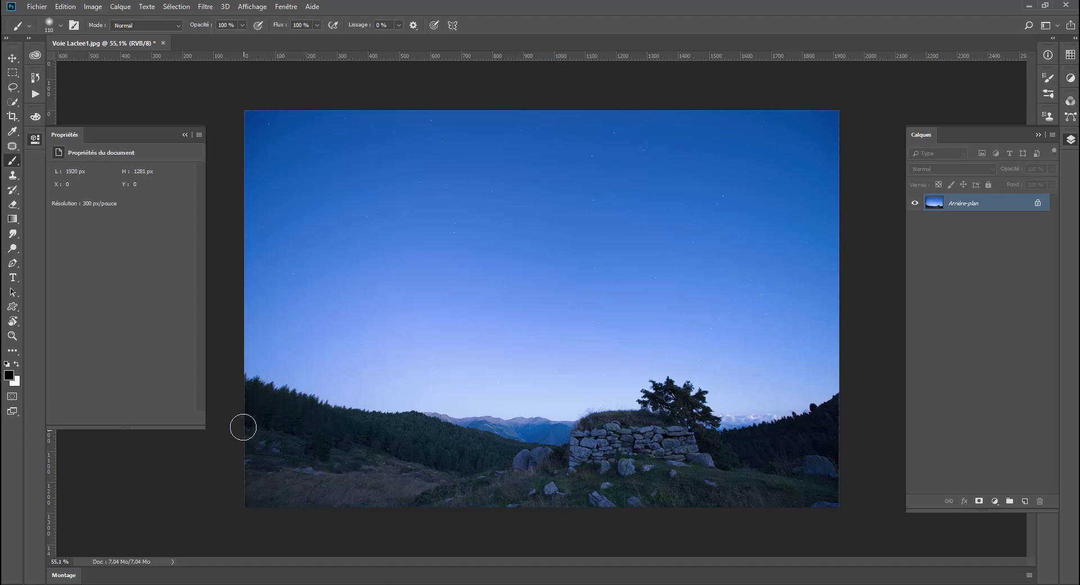
{"action": "left_click", "coordinate": [35, 139]}
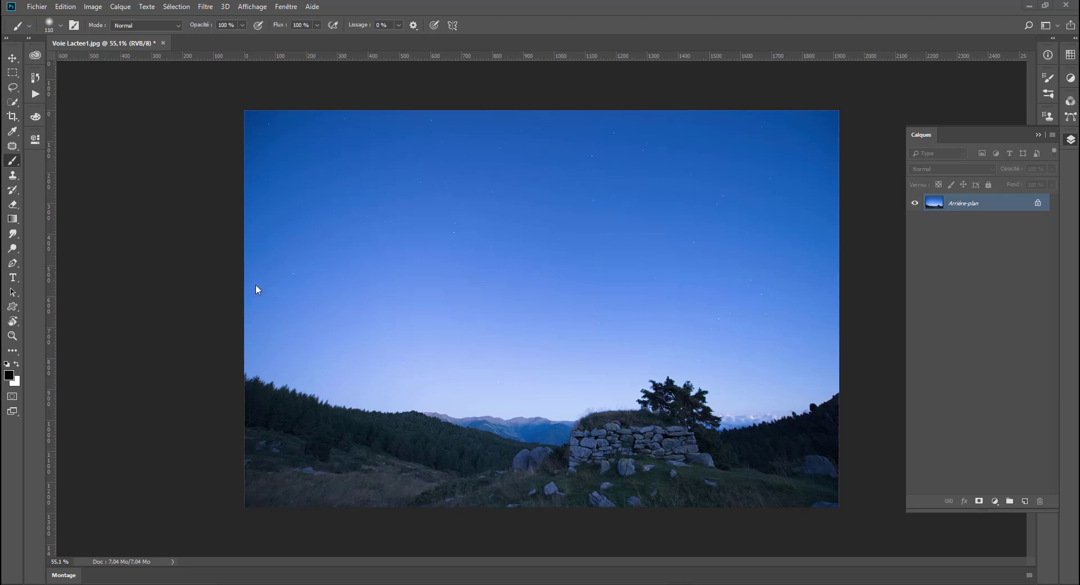
{"action": "mouse_move", "coordinate": [262, 582]}
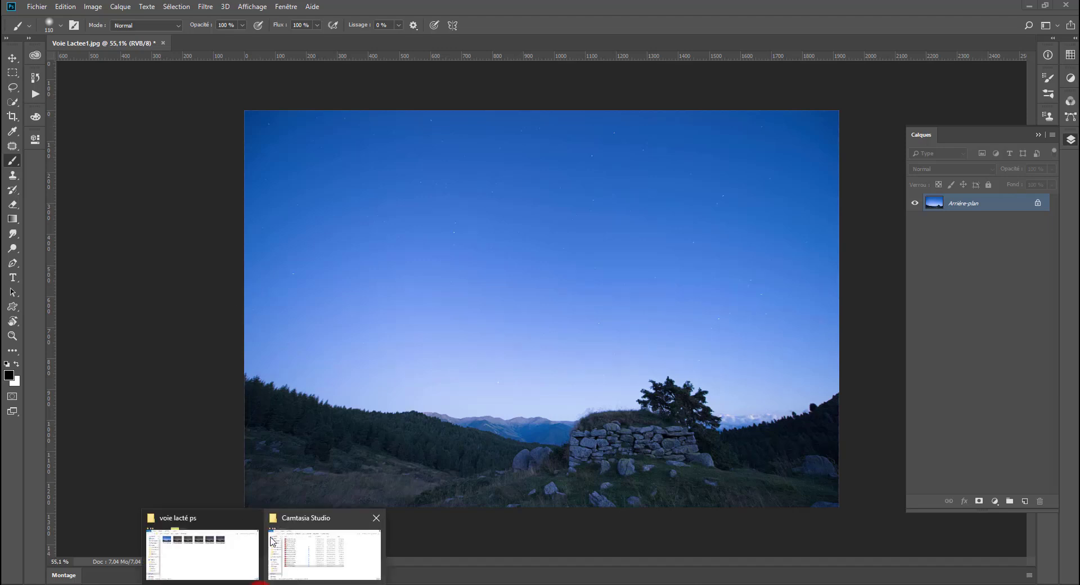
Drag Voie Lactee2–6 from the 'voie lacté ps' folder onto the canvas and commit all five placements.
{"action": "left_click", "coordinate": [383, 517]}
{"action": "left_click", "coordinate": [258, 532]}
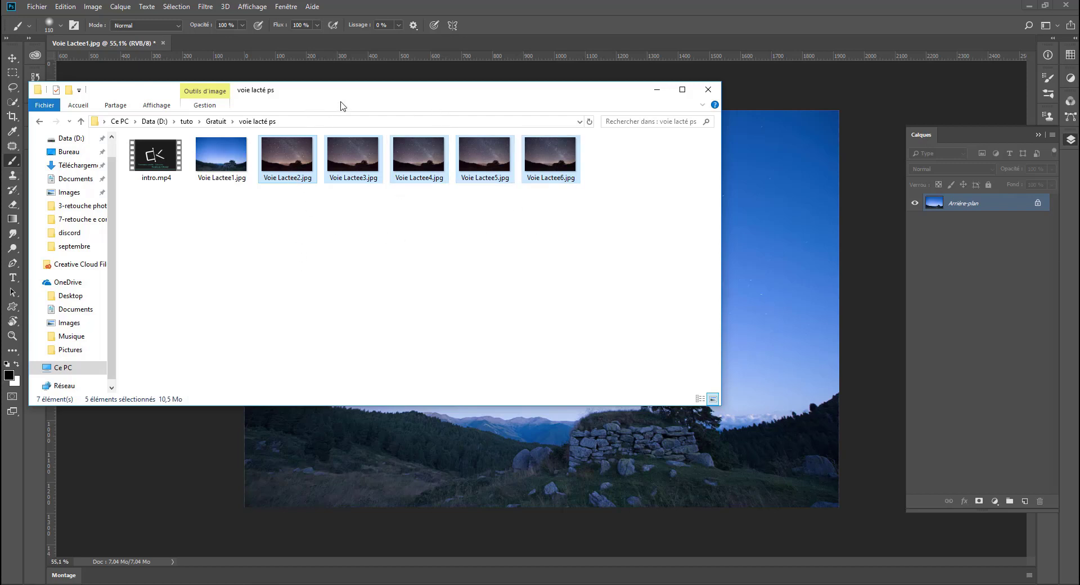
{"action": "mouse_move", "coordinate": [353, 97]}
{"action": "left_mouse_down"}
{"action": "mouse_move", "coordinate": [269, 52]}
{"action": "mouse_move", "coordinate": [253, 23]}
{"action": "left_mouse_up"}
{"action": "left_click_drag", "start_coordinate": [181, 85], "coordinate": [674, 234]}
{"action": "key", "text": "Return"}
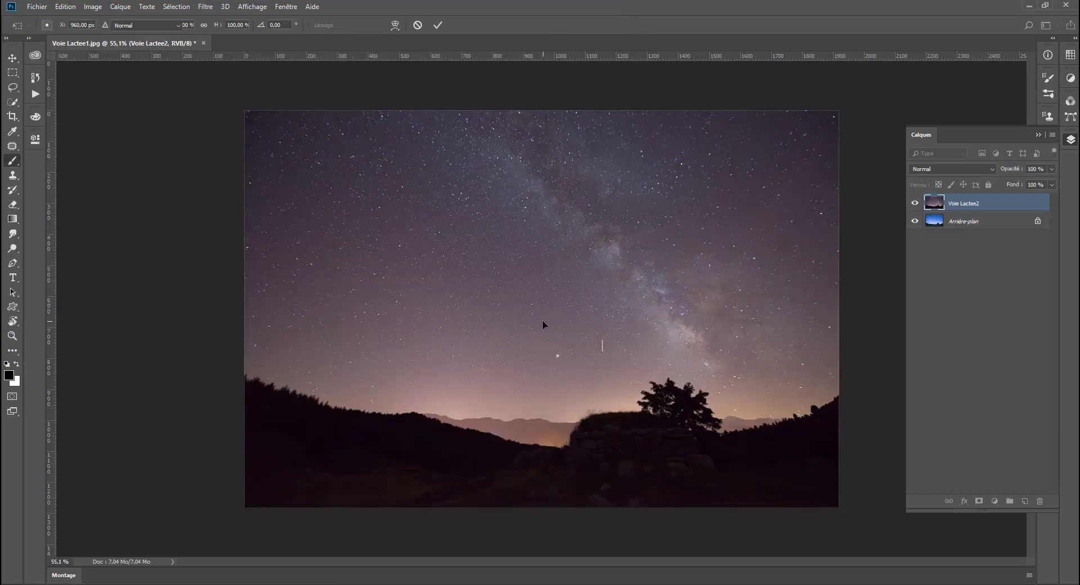
{"action": "key", "text": "Return"}
{"action": "key", "text": "Return"}
{"action": "key", "text": "Return"}
{"action": "key", "text": "Return"}
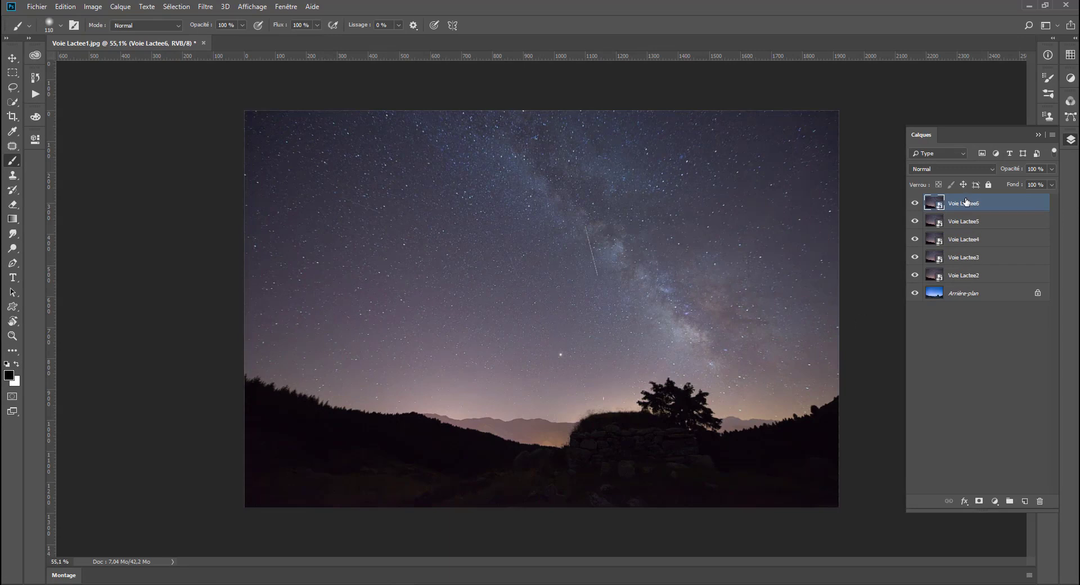
Rasterize the five Voie Lactee2–6 layers with Pixelliser les calques.
{"action": "left_click", "coordinate": [963, 275], "text": "shift"}
{"action": "left_click_drag", "start_coordinate": [986, 281], "coordinate": [817, 195]}
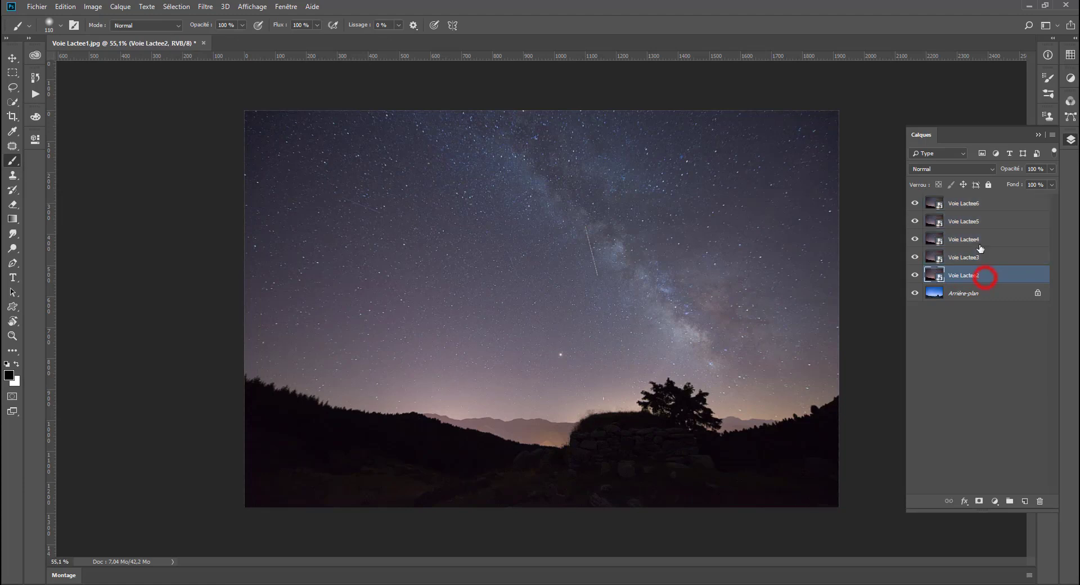
{"action": "right_click", "coordinate": [742, 194]}
{"action": "left_click", "coordinate": [960, 191]}
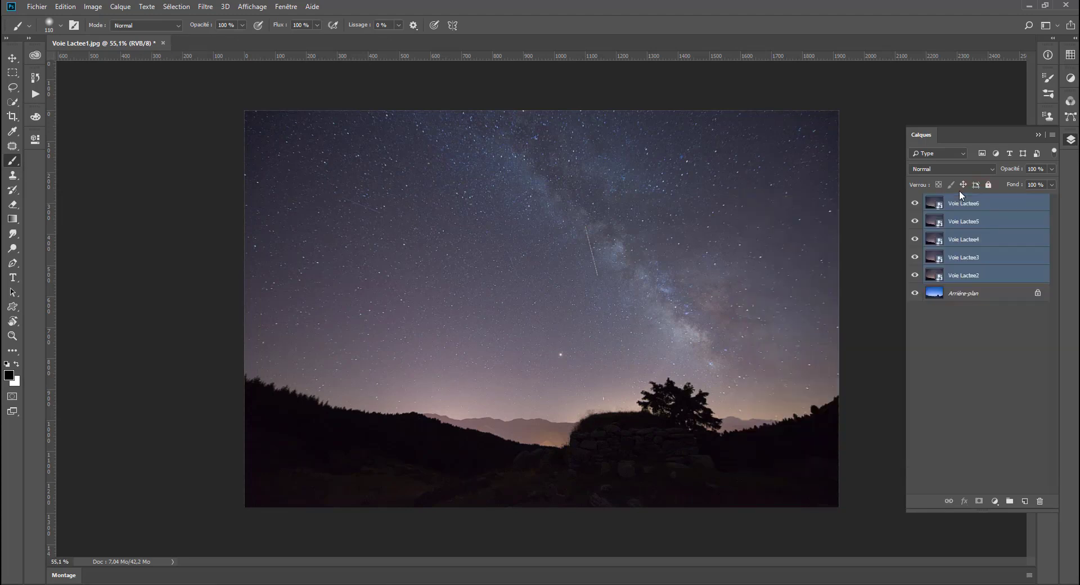
{"action": "right_click", "coordinate": [963, 207]}
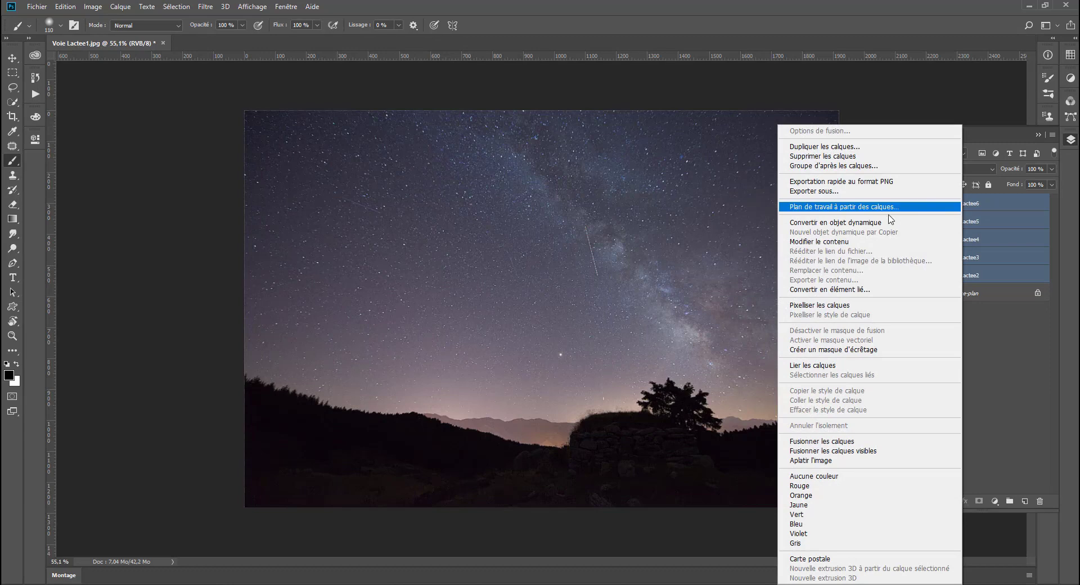
{"action": "left_click", "coordinate": [820, 306]}
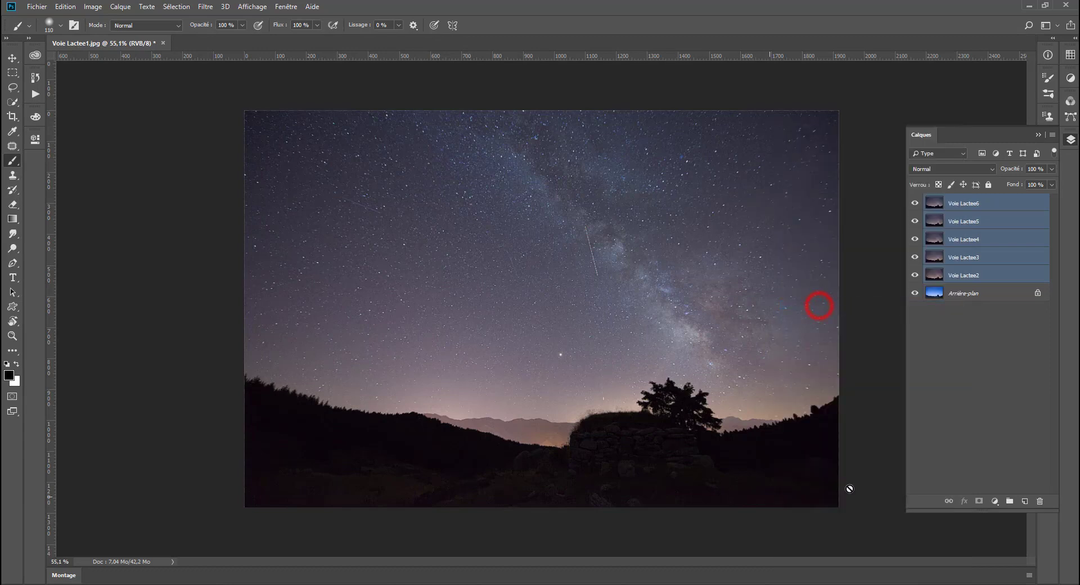
Unlock the background as Calque 0 and auto-align all six layers using Automatique.
{"action": "left_click", "coordinate": [1038, 293]}
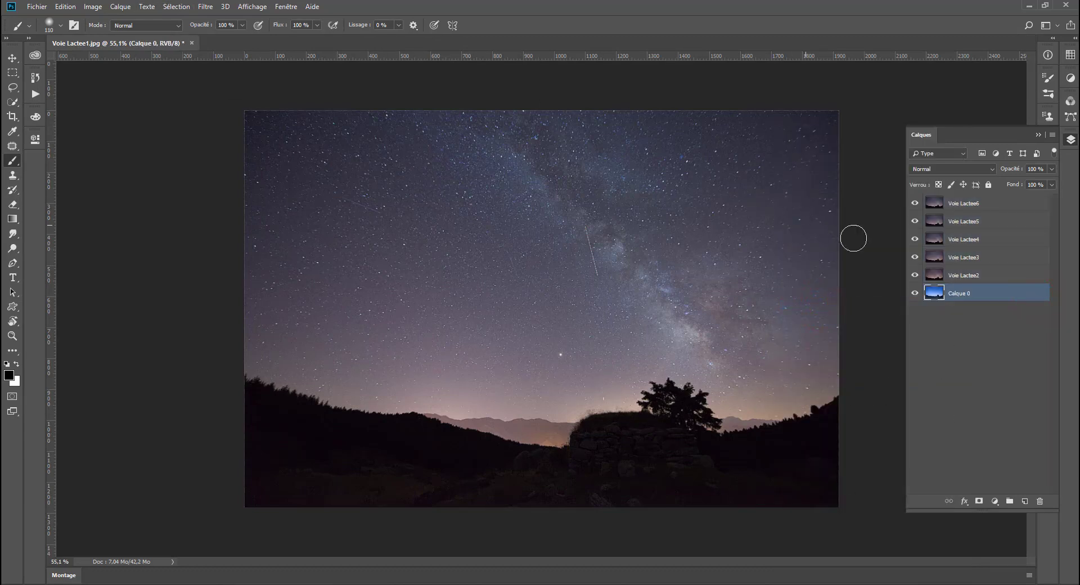
{"action": "left_click", "coordinate": [958, 204], "text": "shift"}
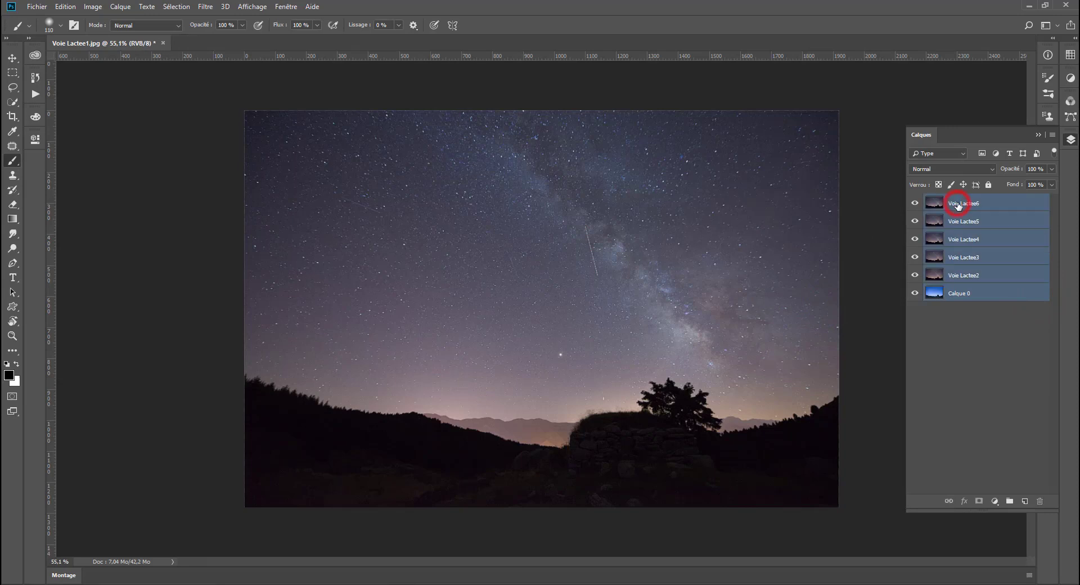
{"action": "left_click", "coordinate": [118, 6]}
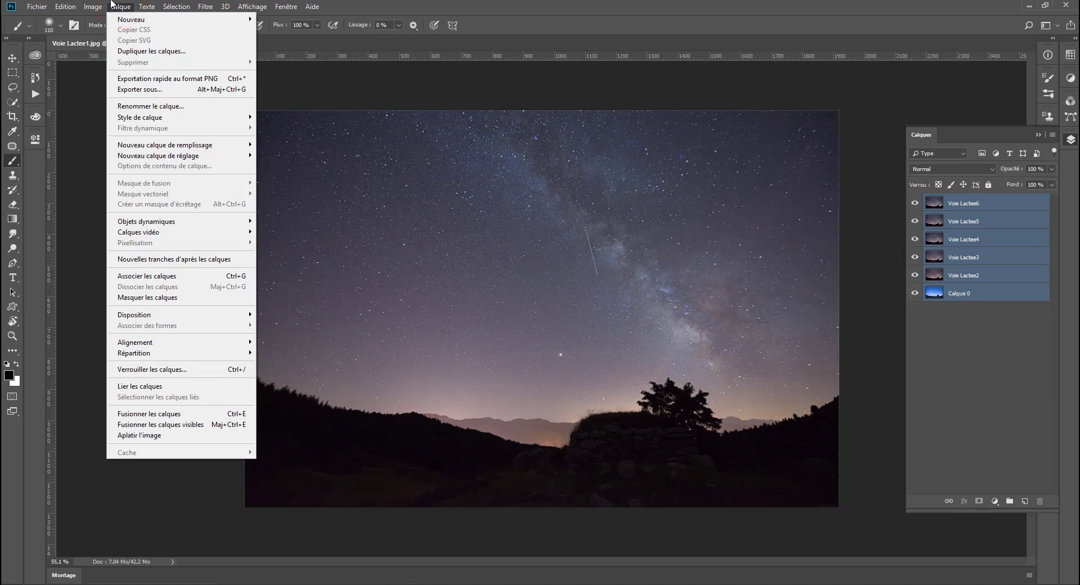
{"action": "left_click", "coordinate": [82, 4]}
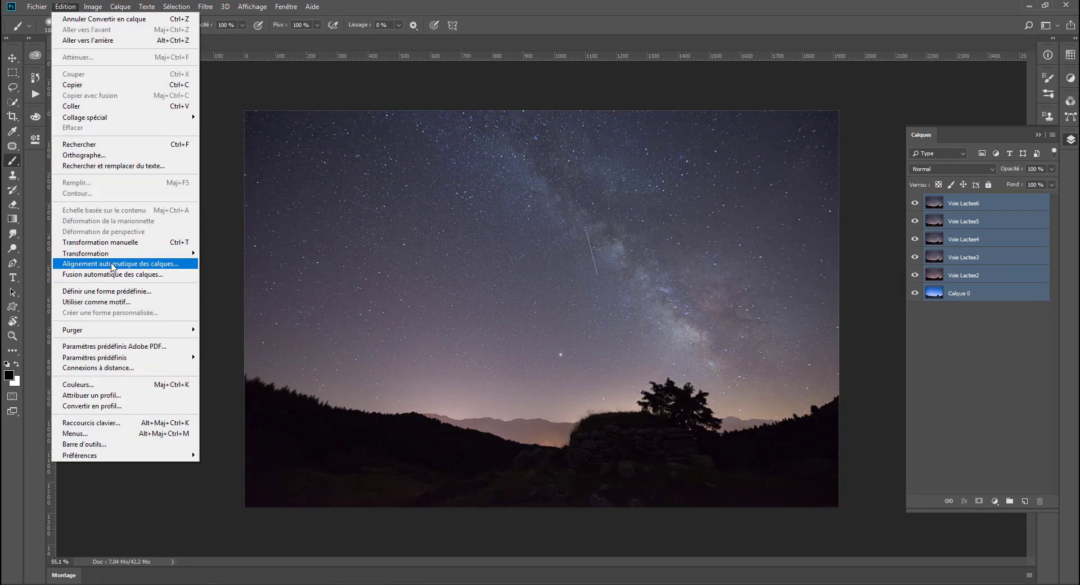
{"action": "left_click", "coordinate": [112, 264]}
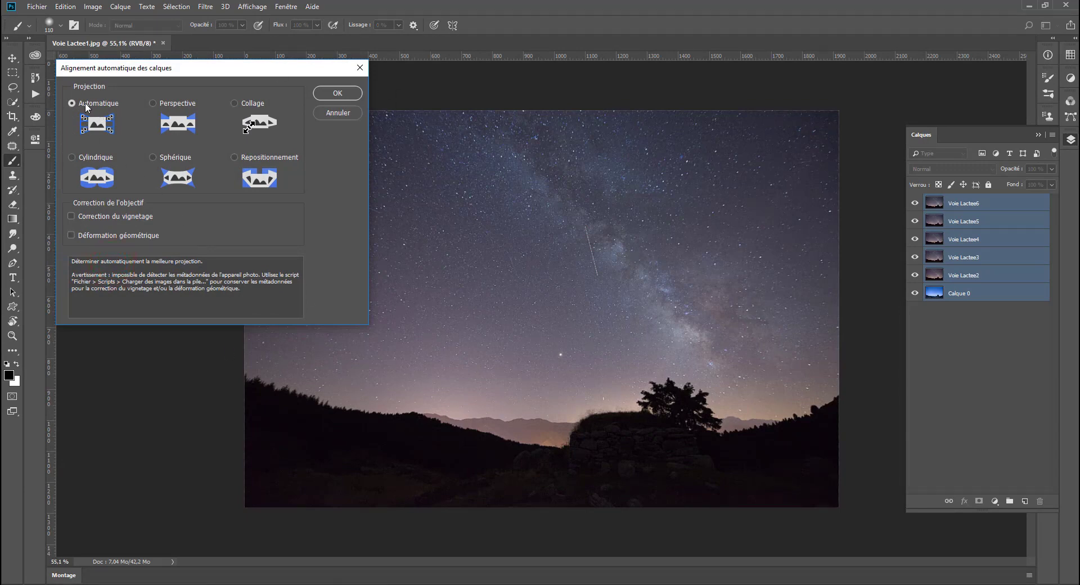
{"action": "left_click", "coordinate": [338, 93]}
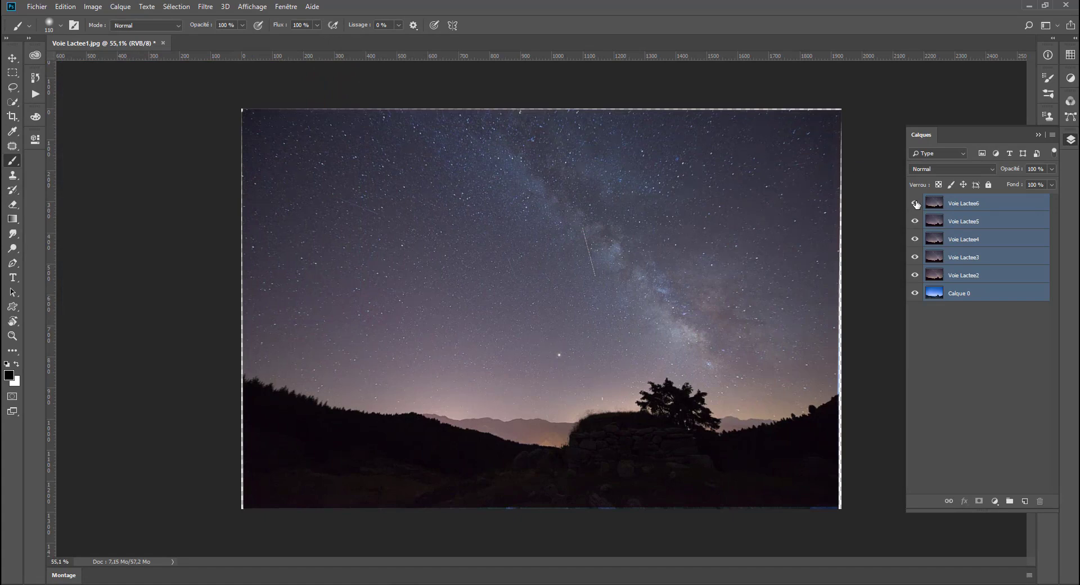
Toggle Voie Lactee2–6 visibility to check alignment, then duplicate Calque 0 with Ctrl+J.
{"action": "left_click_drag", "start_coordinate": [915, 204], "coordinate": [915, 275]}
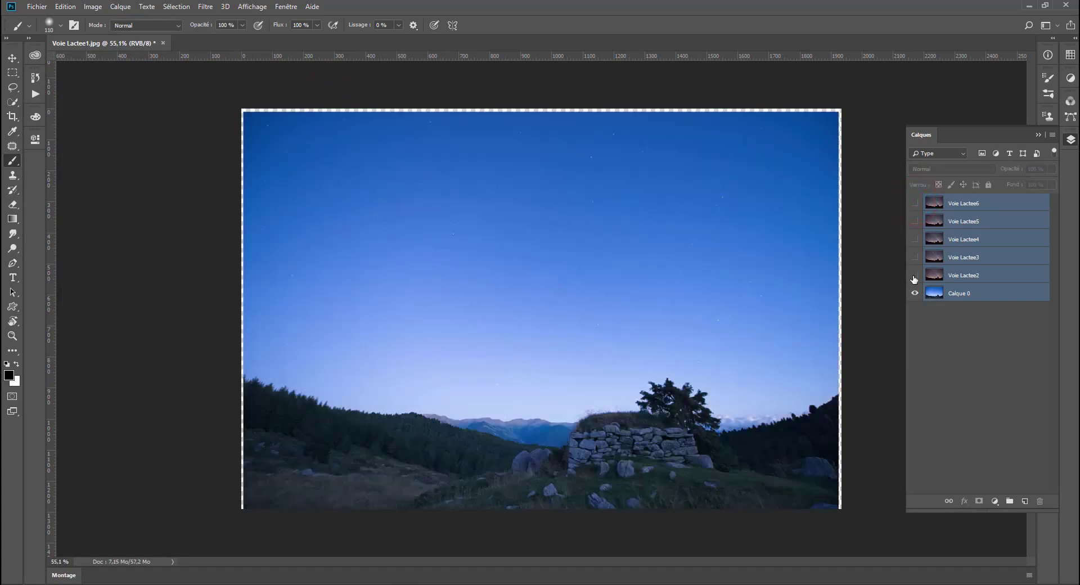
{"action": "left_click", "coordinate": [915, 275]}
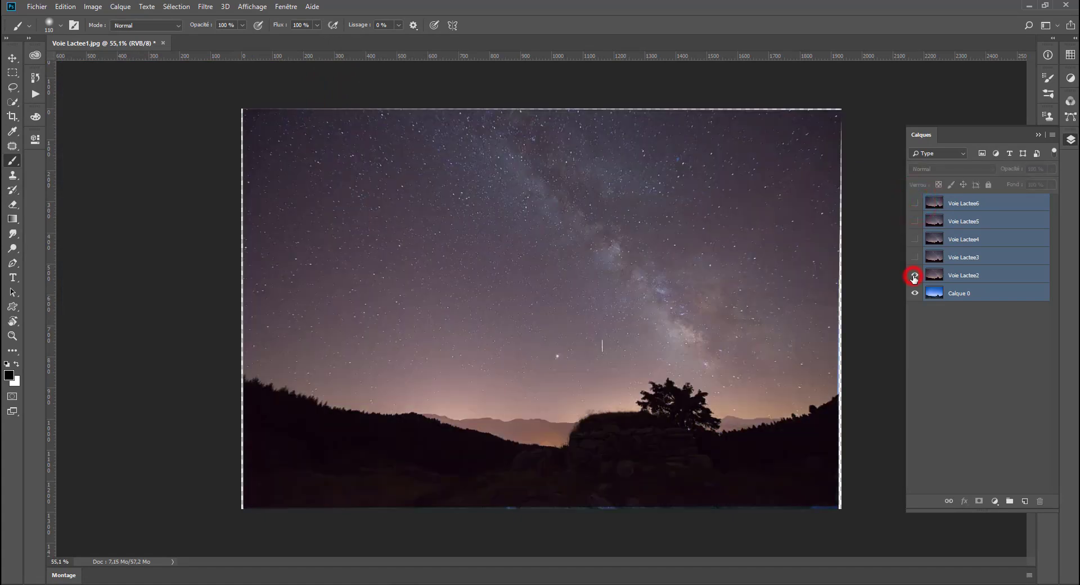
{"action": "left_click", "coordinate": [915, 275]}
{"action": "left_click", "coordinate": [915, 257]}
{"action": "left_click", "coordinate": [915, 239]}
{"action": "left_click", "coordinate": [915, 222]}
{"action": "left_click", "coordinate": [915, 204]}
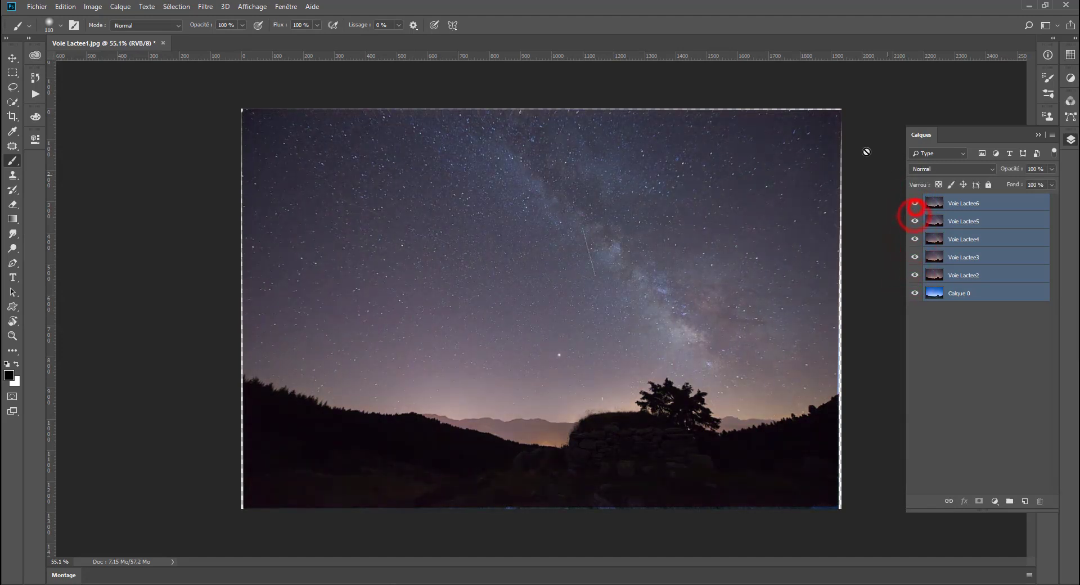
{"action": "left_click", "coordinate": [974, 294]}
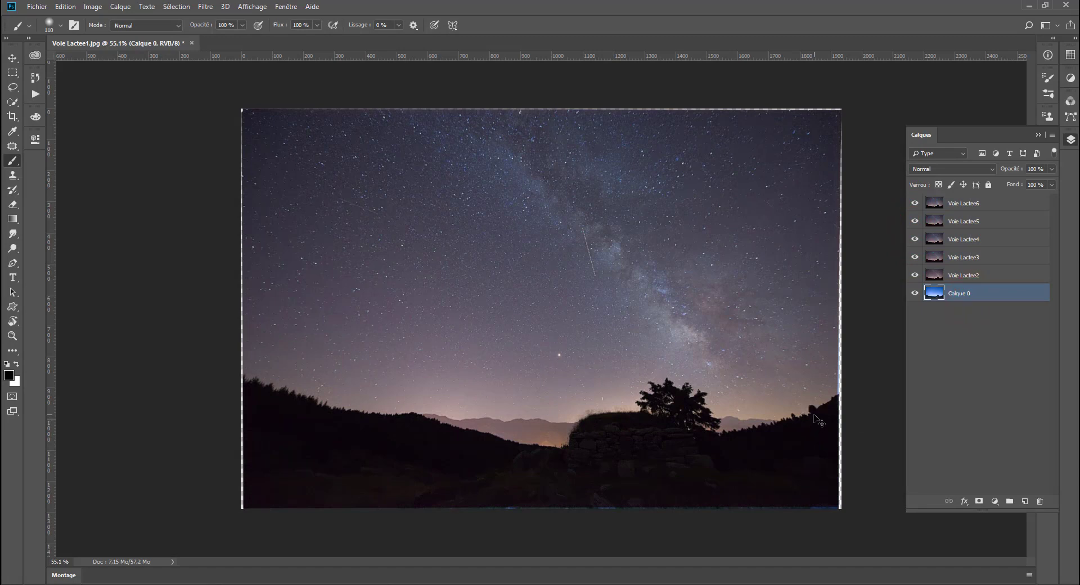
{"action": "key", "text": "ctrl+j"}
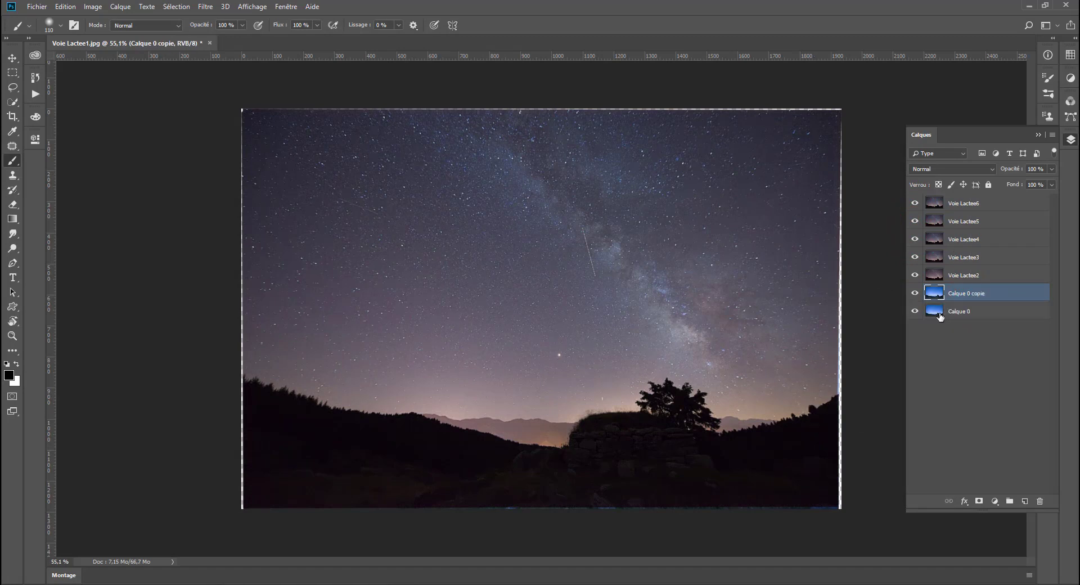
Convert Voie Lactee6 through Calque 0 copie into a single smart object.
{"action": "left_click", "coordinate": [960, 205], "text": "shift"}
{"action": "right_click", "coordinate": [960, 204]}
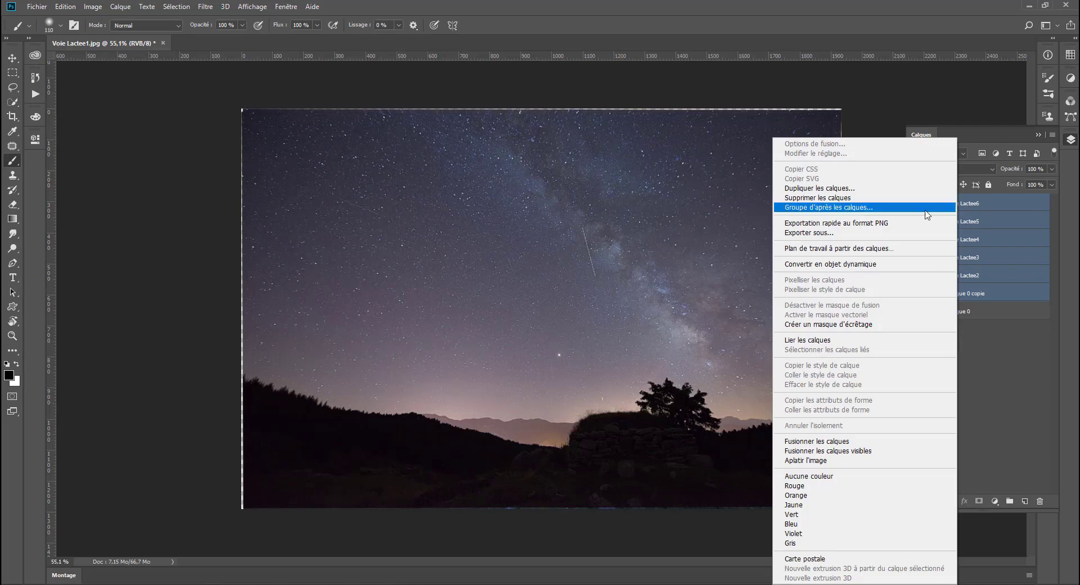
{"action": "left_click", "coordinate": [837, 264]}
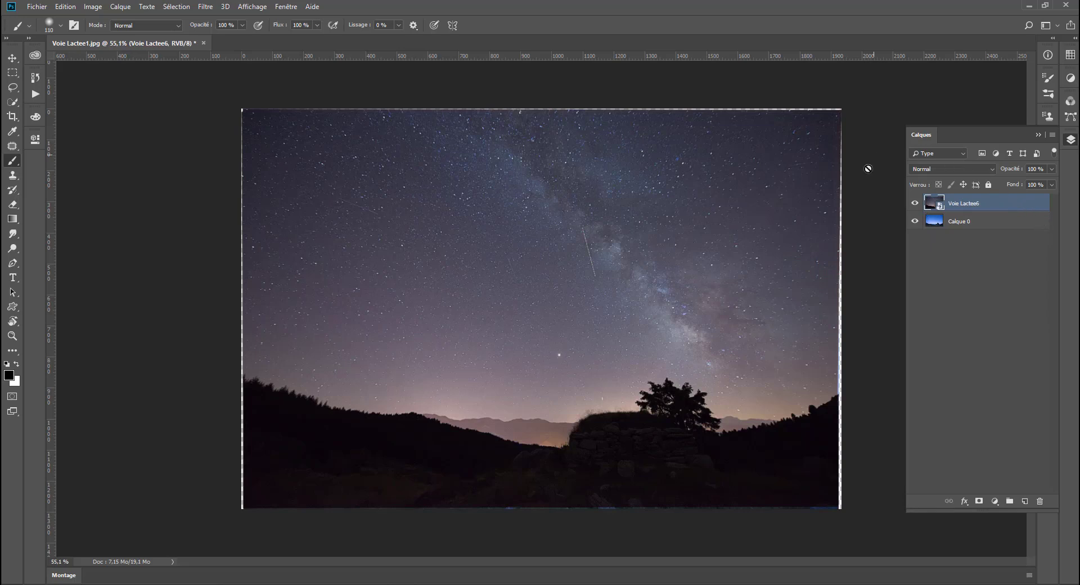
Apply the Médiane stack mode to the smart object via Calque > Objets dynamiques.
{"action": "left_click", "coordinate": [130, 7]}
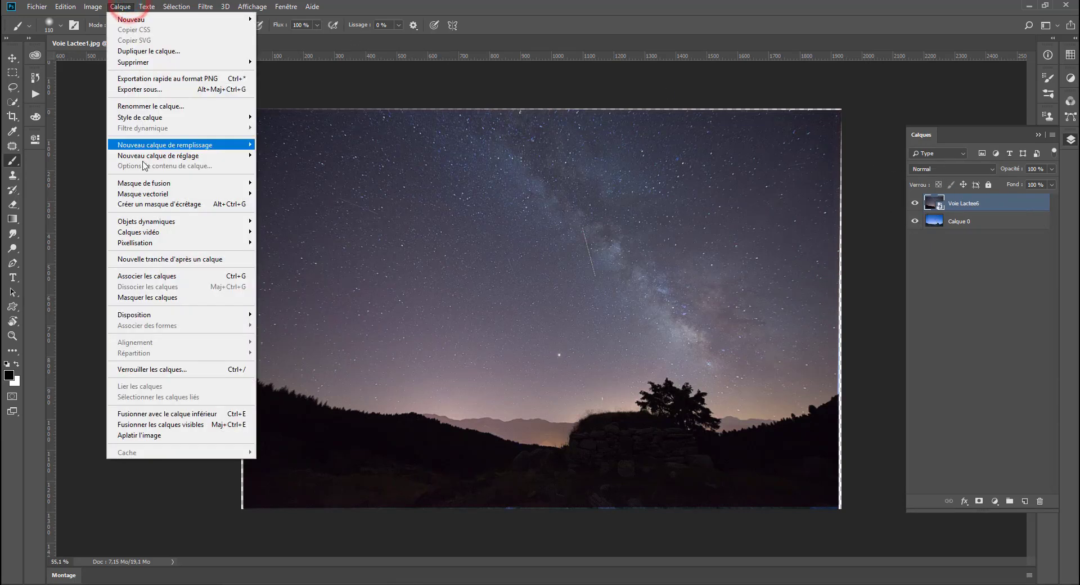
{"action": "mouse_move", "coordinate": [169, 221]}
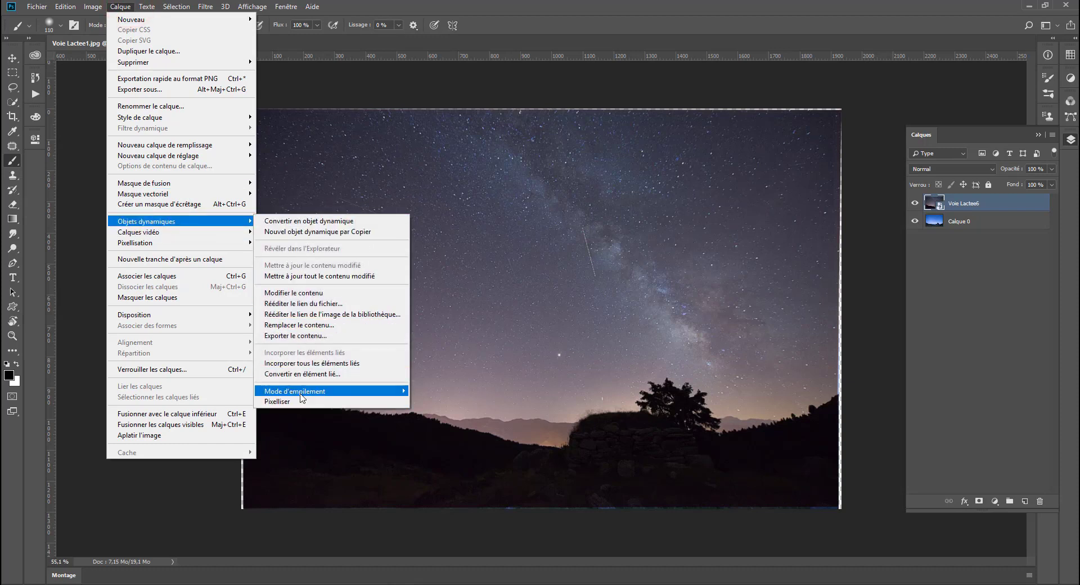
{"action": "mouse_move", "coordinate": [295, 391]}
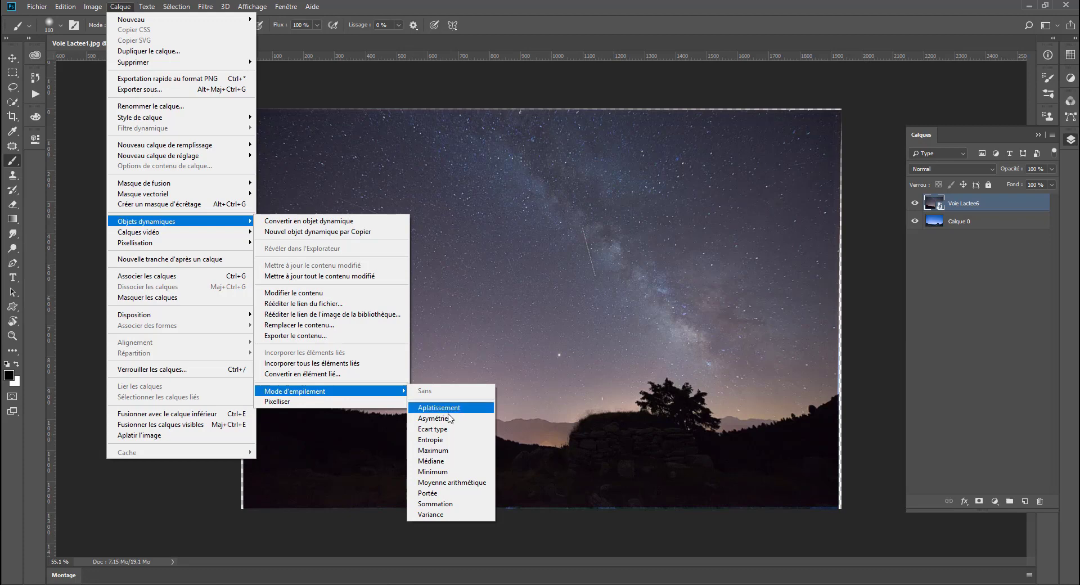
{"action": "left_click", "coordinate": [439, 461]}
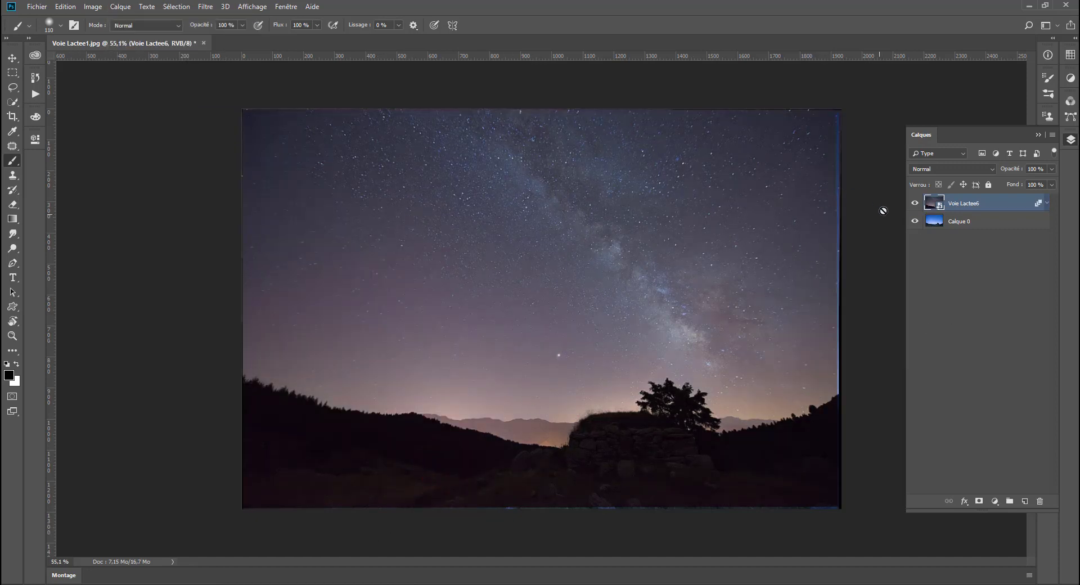
{"action": "left_click", "coordinate": [1047, 203]}
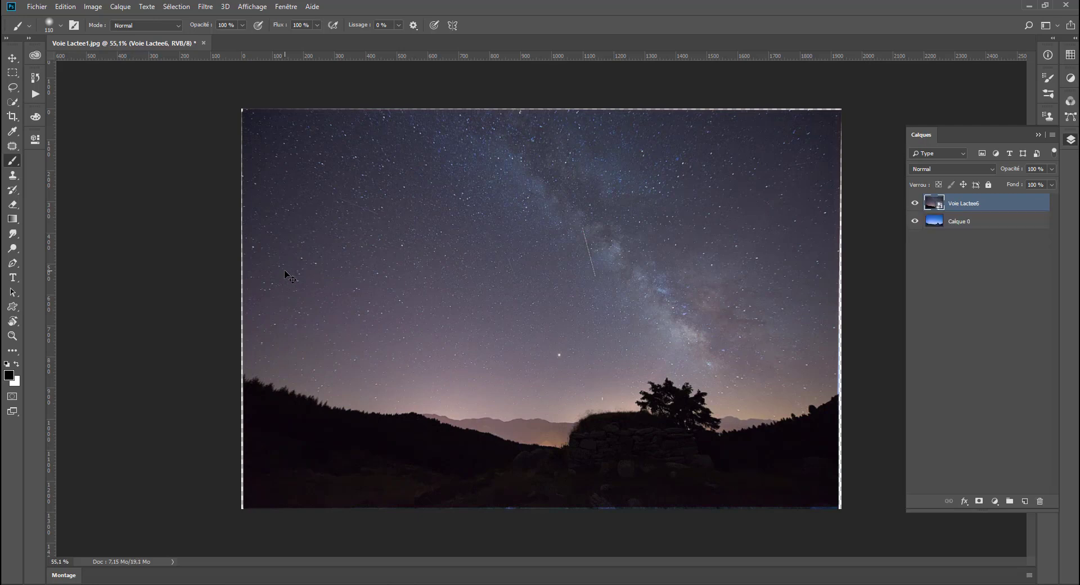
Apply Médiane stacking to Voie Lactee6 and toggle before/after to confirm the streak is gone.
{"action": "left_click", "coordinate": [147, 6]}
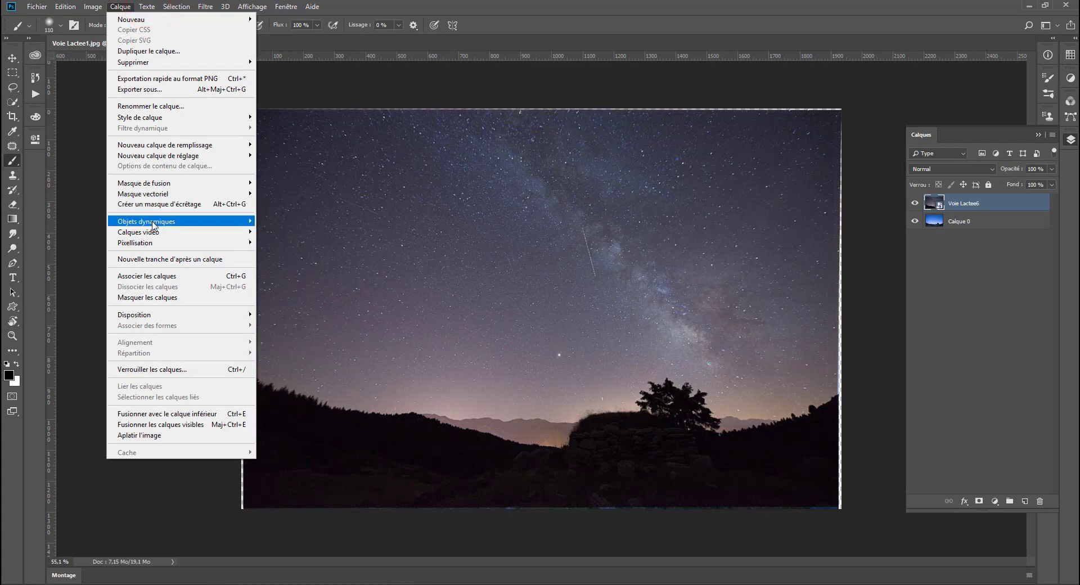
{"action": "mouse_move", "coordinate": [296, 390]}
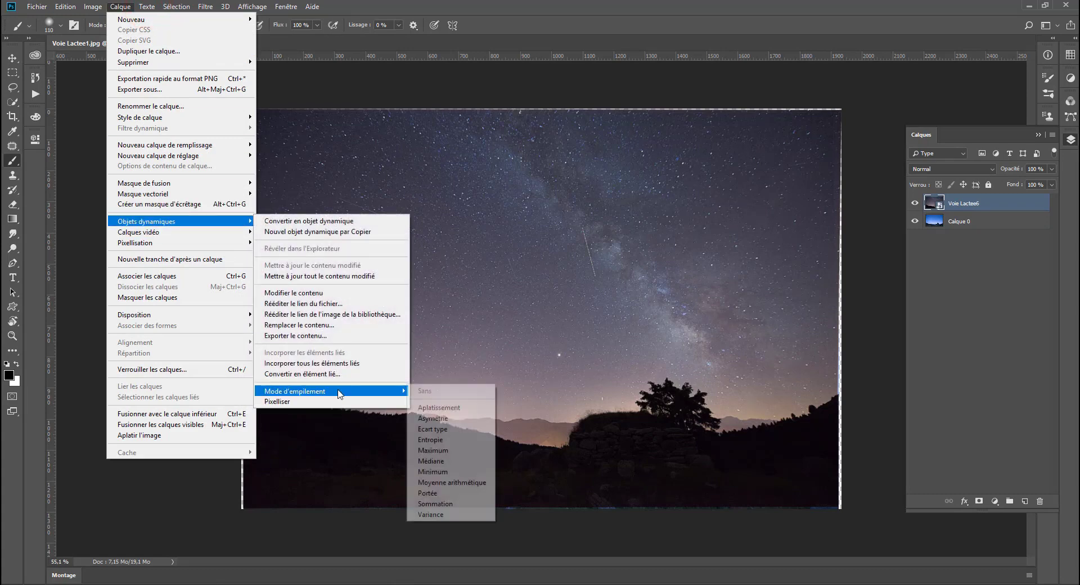
{"action": "left_click", "coordinate": [442, 460]}
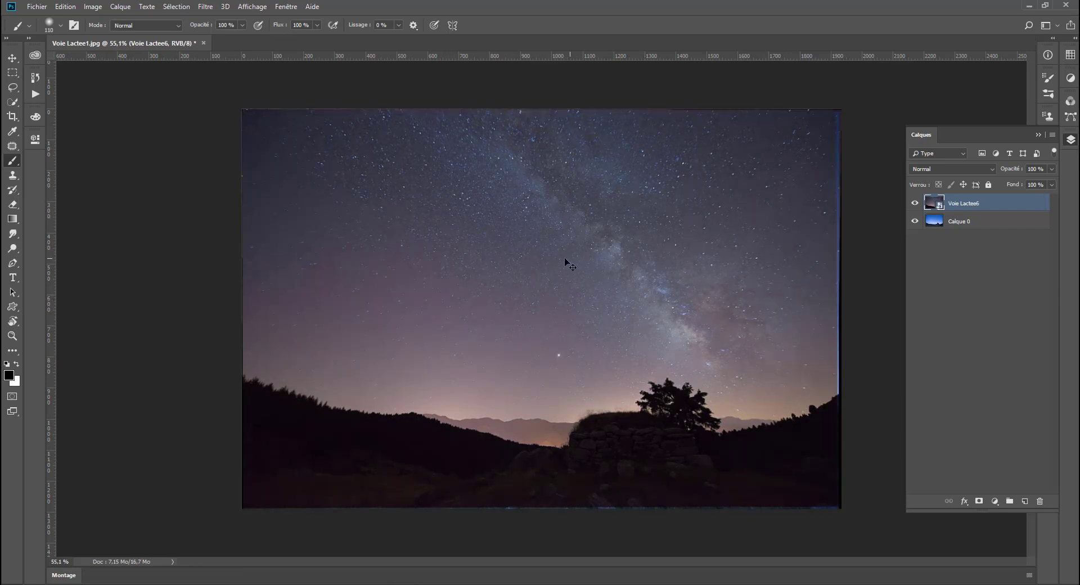
{"action": "key", "text": "ctrl+a"}
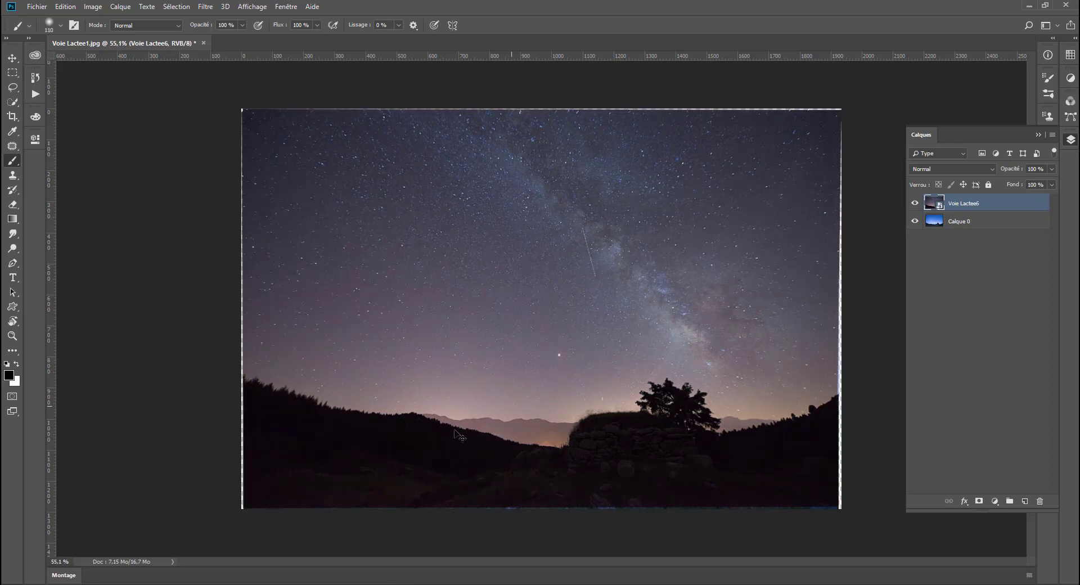
{"action": "key", "text": "ctrl+d"}
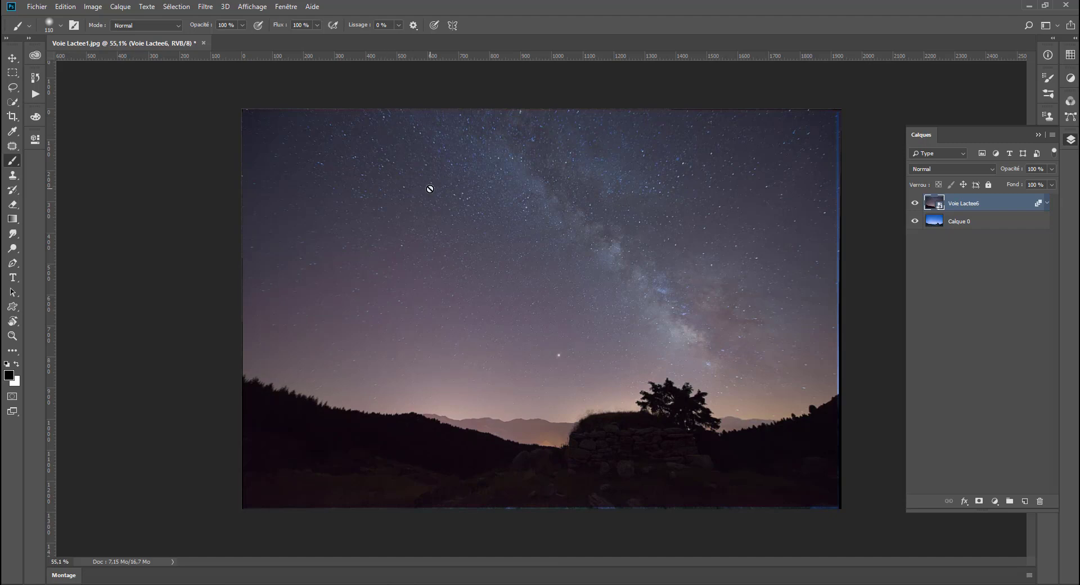
Move Calque 0 above Voie Lactee6, add a white layer mask, and leave it hidden.
{"action": "left_click_drag", "start_coordinate": [939, 206], "coordinate": [936, 225]}
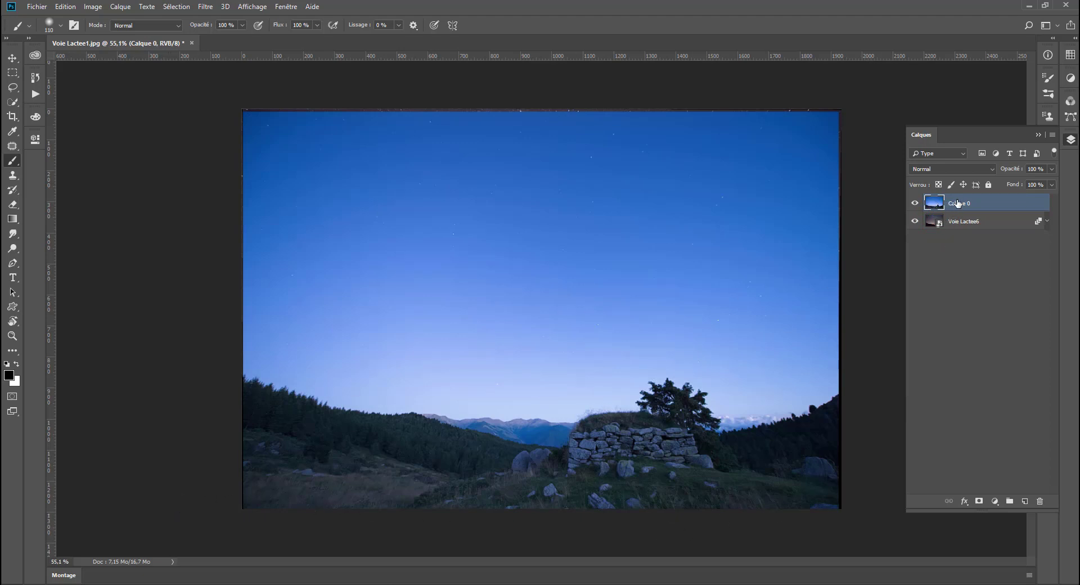
{"action": "left_click", "coordinate": [980, 501]}
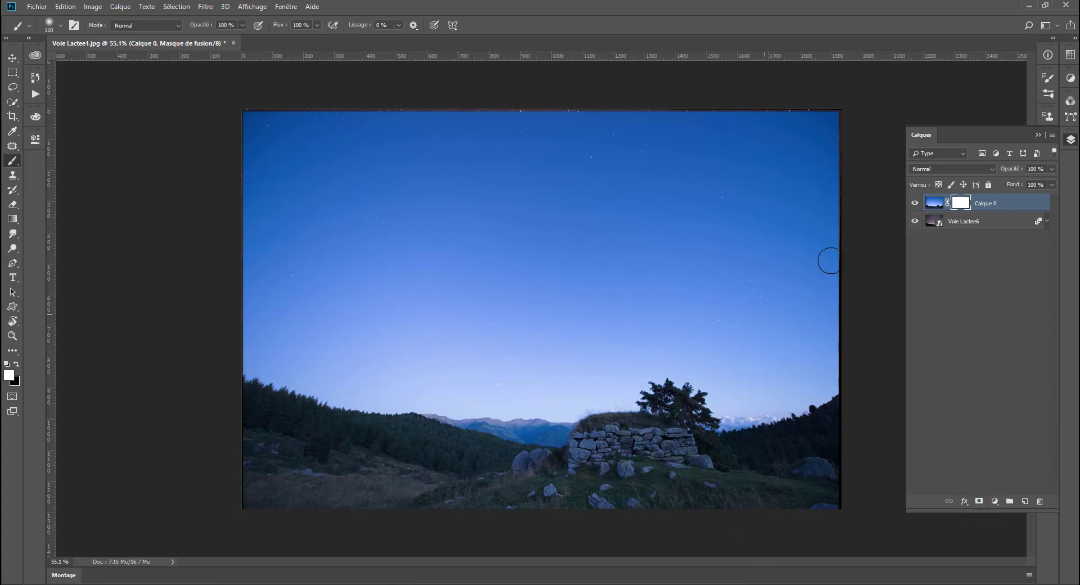
{"action": "left_click", "coordinate": [913, 203]}
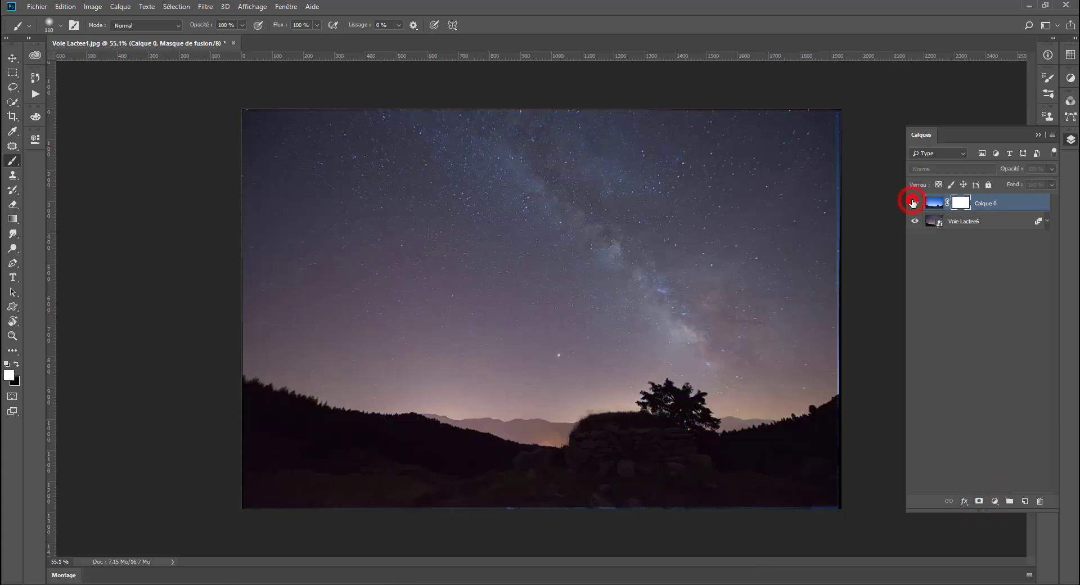
{"action": "left_click", "coordinate": [913, 203]}
{"action": "left_click", "coordinate": [914, 203]}
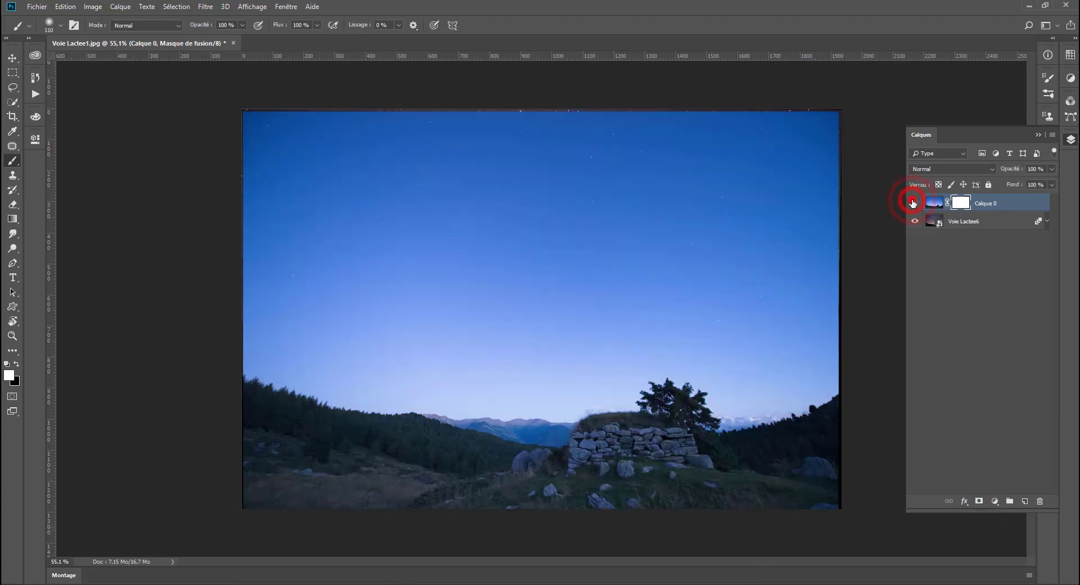
{"action": "left_click", "coordinate": [913, 203]}
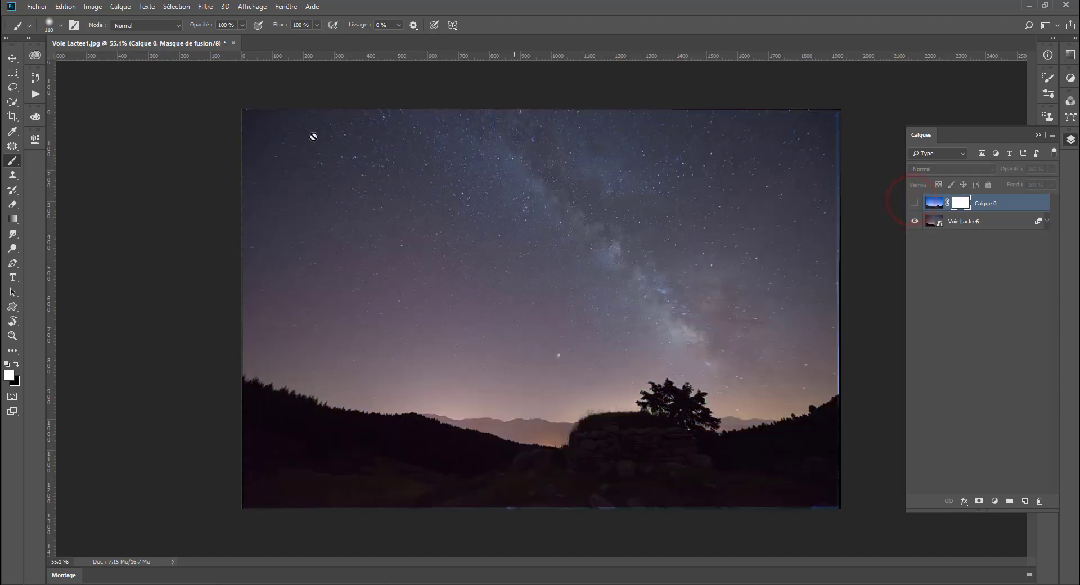
{"action": "left_click", "coordinate": [11, 116]}
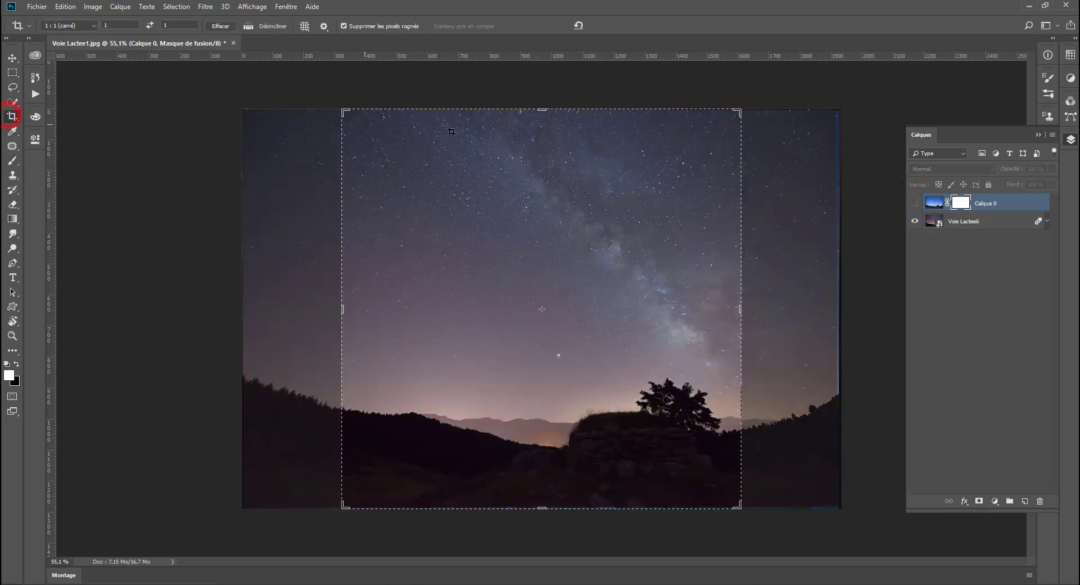
Switch the crop to Rapport L/H and clear the 1:1 values for a free ratio.
{"action": "left_click", "coordinate": [85, 26]}
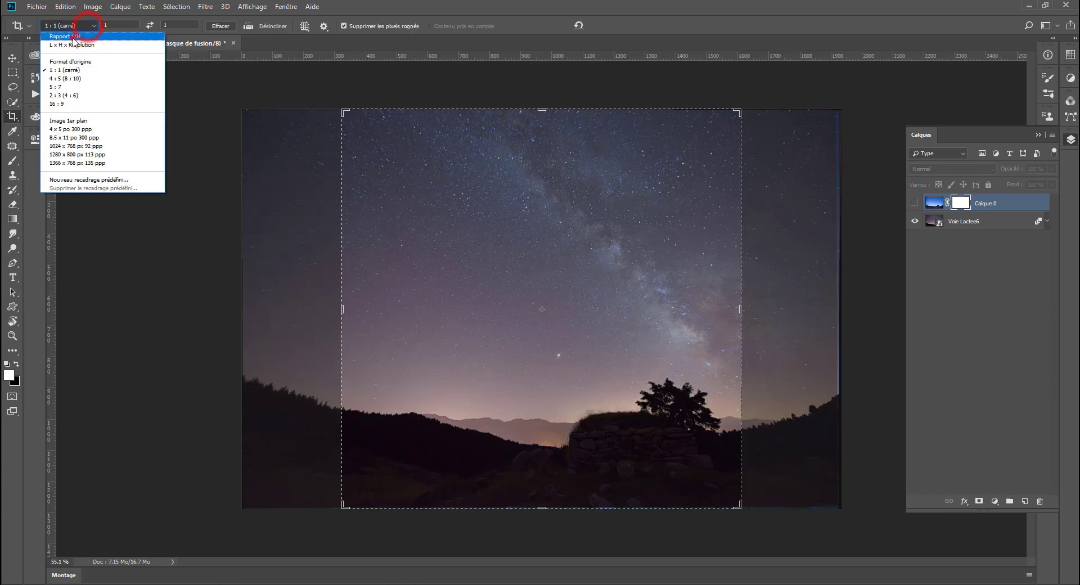
{"action": "left_click", "coordinate": [73, 41]}
{"action": "left_click_drag", "start_coordinate": [343, 310], "coordinate": [318, 309]}
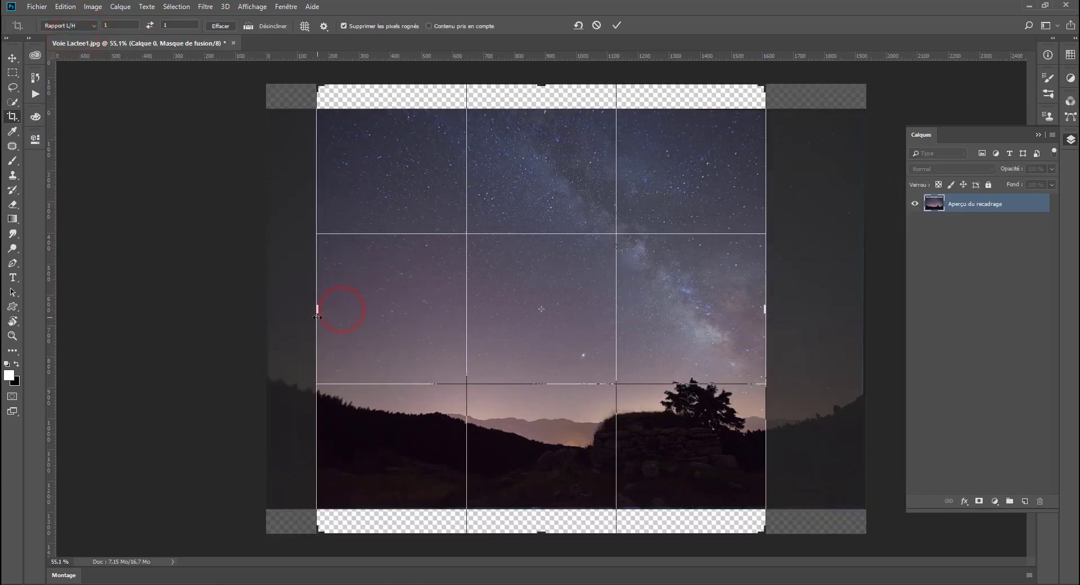
{"action": "left_click", "coordinate": [83, 25]}
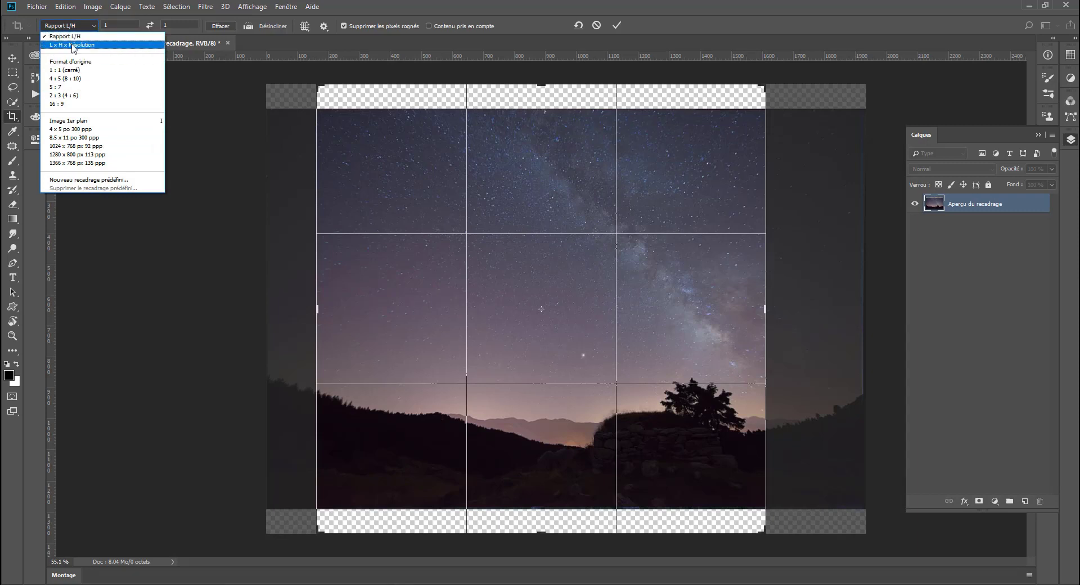
{"action": "left_click", "coordinate": [72, 45]}
{"action": "left_click", "coordinate": [94, 29]}
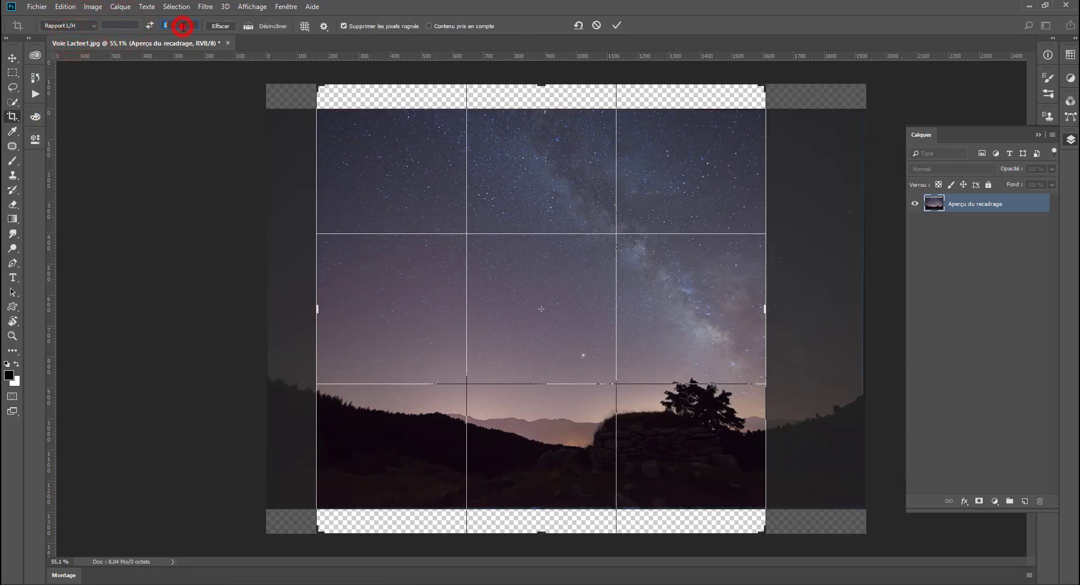
{"action": "left_click", "coordinate": [215, 26]}
Drag the crop edges out to the image borders, trimming only thin margins, and apply.
{"action": "left_click_drag", "start_coordinate": [556, 88], "coordinate": [549, 109]}
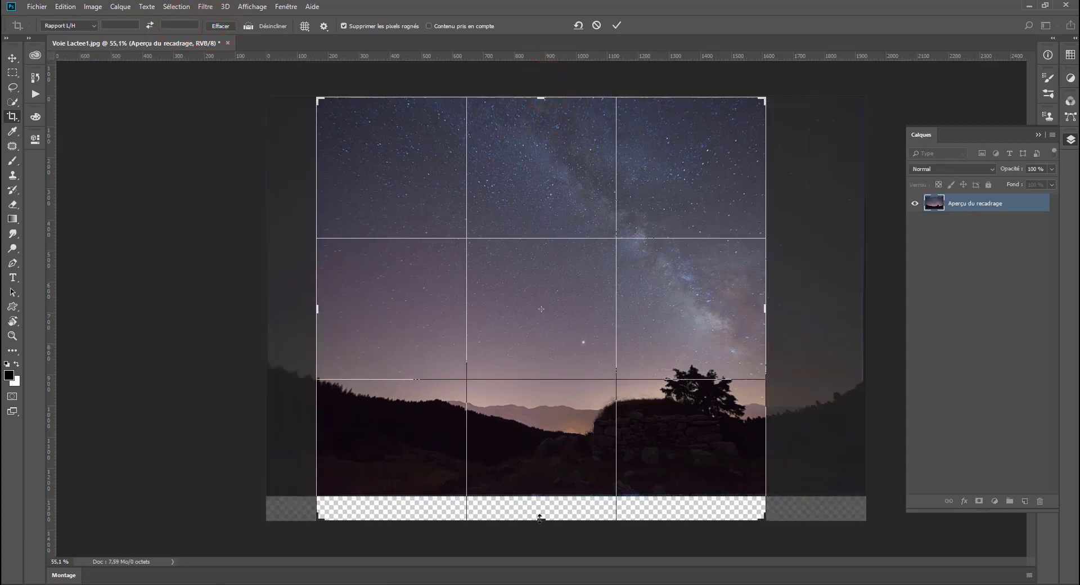
{"action": "left_click_drag", "start_coordinate": [540, 518], "coordinate": [540, 505]}
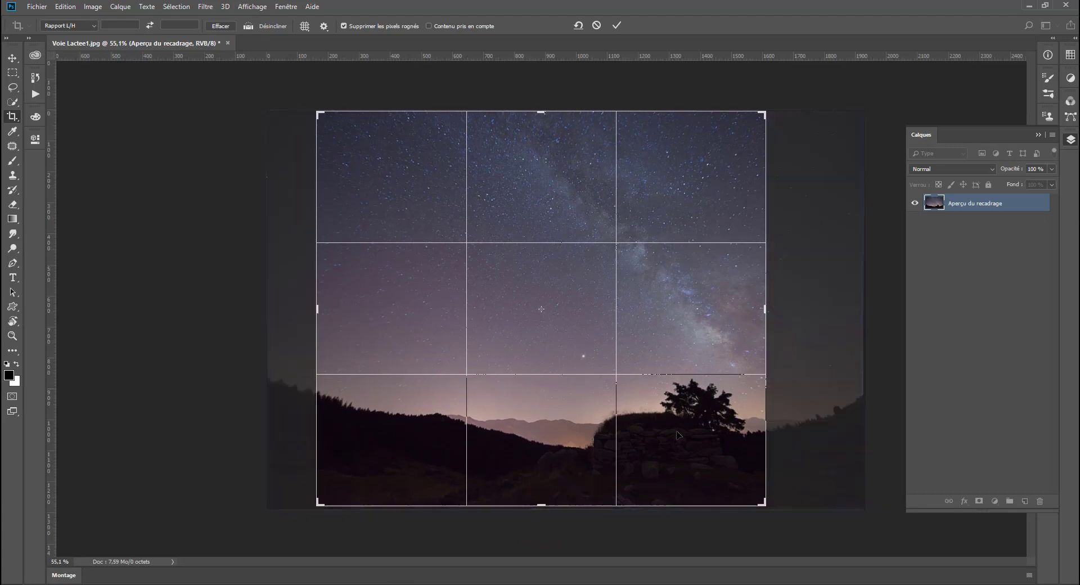
{"action": "left_click_drag", "start_coordinate": [767, 314], "coordinate": [802, 314]}
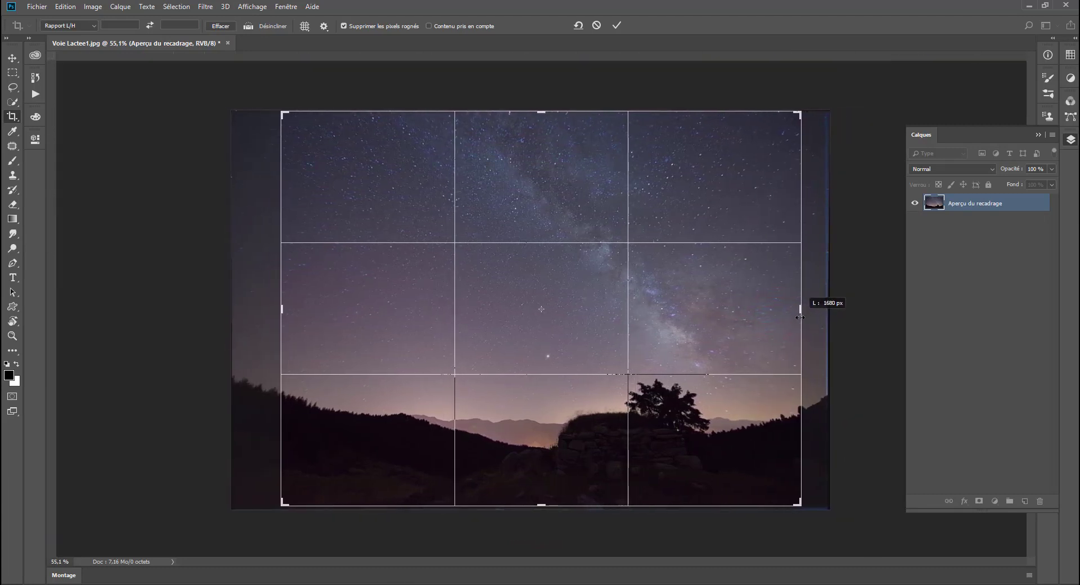
{"action": "left_click_drag", "start_coordinate": [802, 314], "coordinate": [814, 309]}
{"action": "left_click_drag", "start_coordinate": [262, 309], "coordinate": [256, 310]}
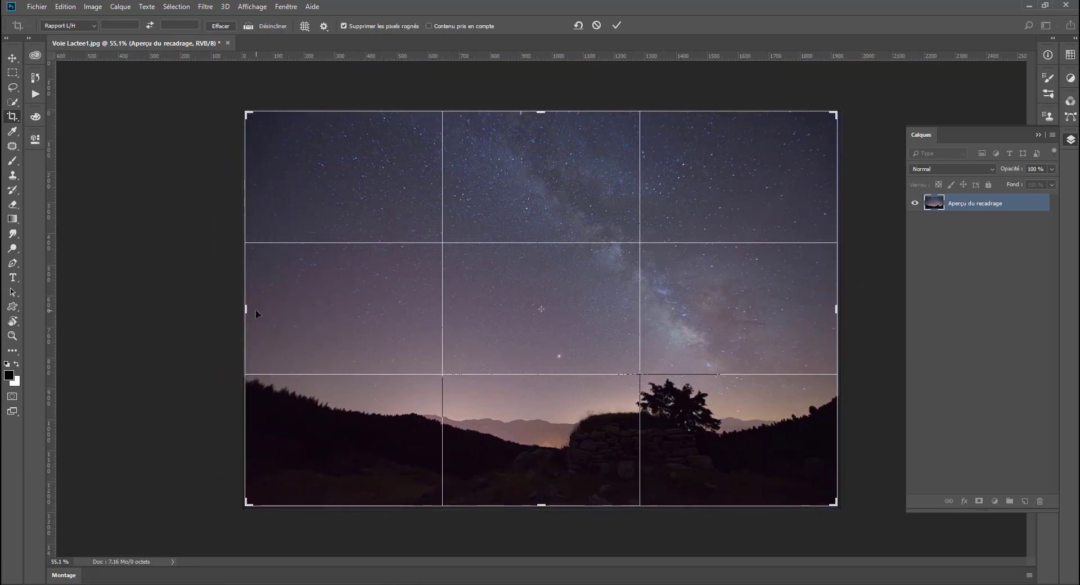
{"action": "key", "text": "Return"}
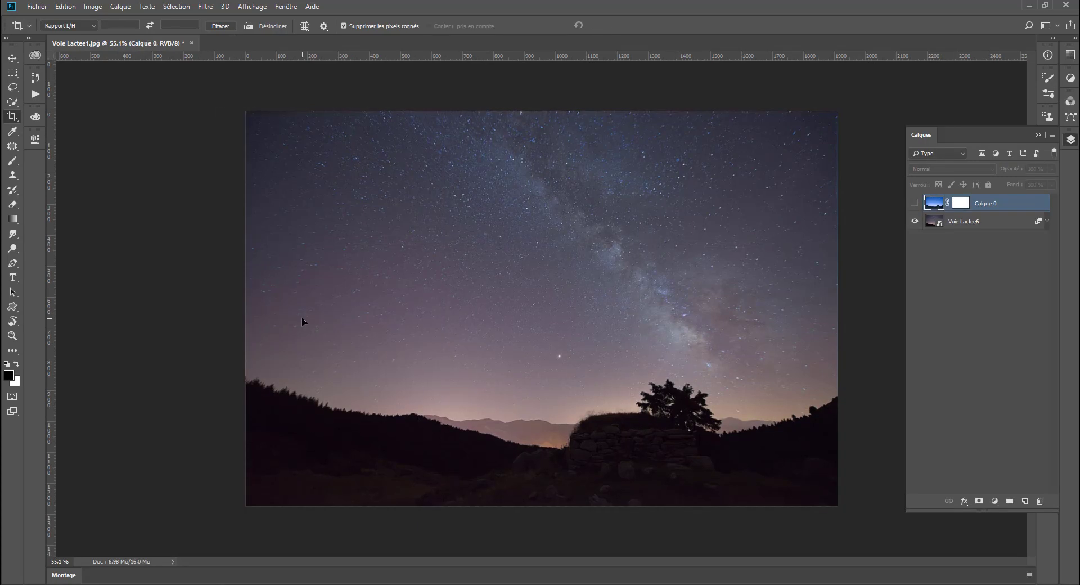
Show Calque 0 again, select its mask, then target the layer image and swap colours.
{"action": "left_click", "coordinate": [916, 203]}
{"action": "left_click", "coordinate": [916, 203]}
{"action": "left_click", "coordinate": [916, 203]}
{"action": "left_click", "coordinate": [915, 202]}
{"action": "left_click", "coordinate": [961, 203]}
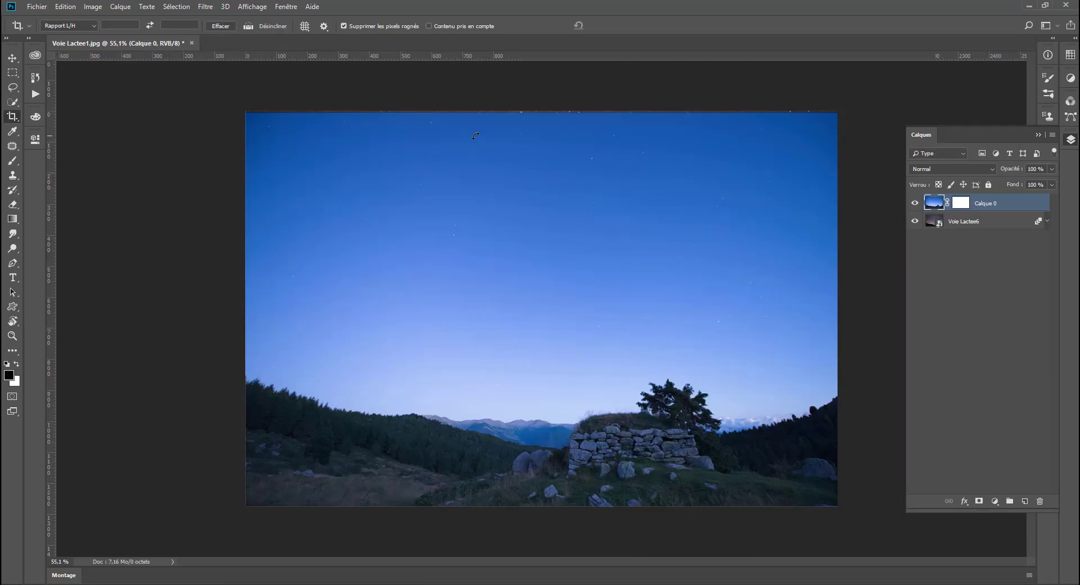
{"action": "key", "text": "ctrl+2"}
{"action": "key", "text": "x"}
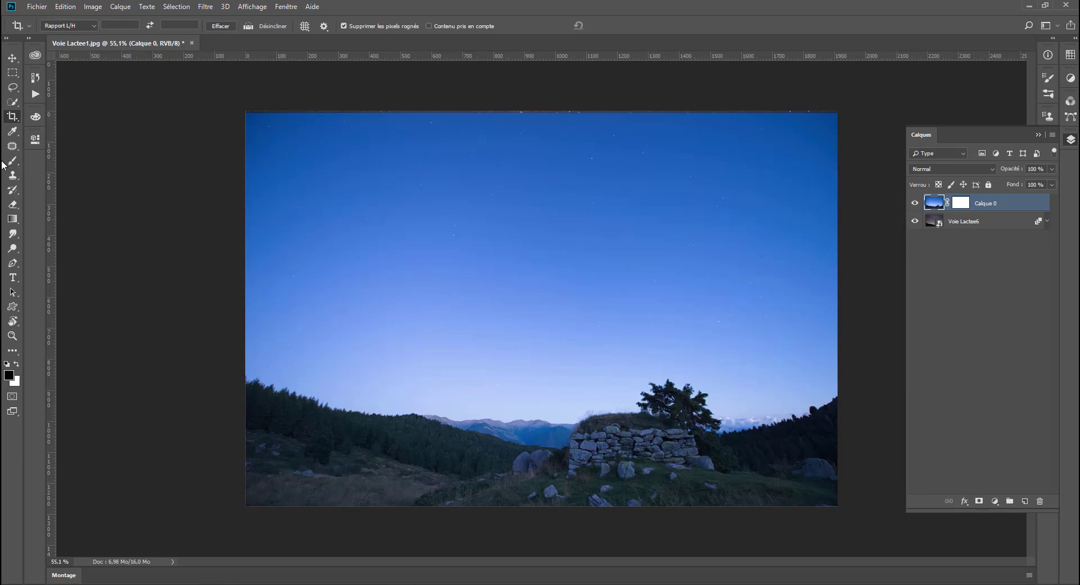
Switch to the Brush and adjust its settings, undoing an accidental black stroke.
{"action": "key", "text": "b"}
{"action": "left_click", "coordinate": [670, 193]}
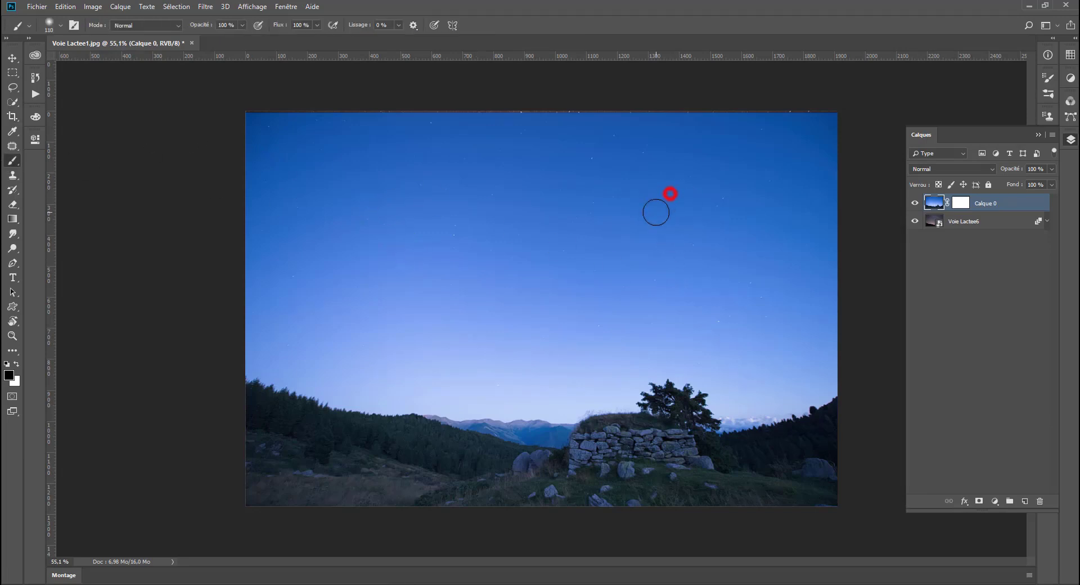
{"action": "left_click", "coordinate": [651, 217]}
{"action": "right_click", "coordinate": [568, 221]}
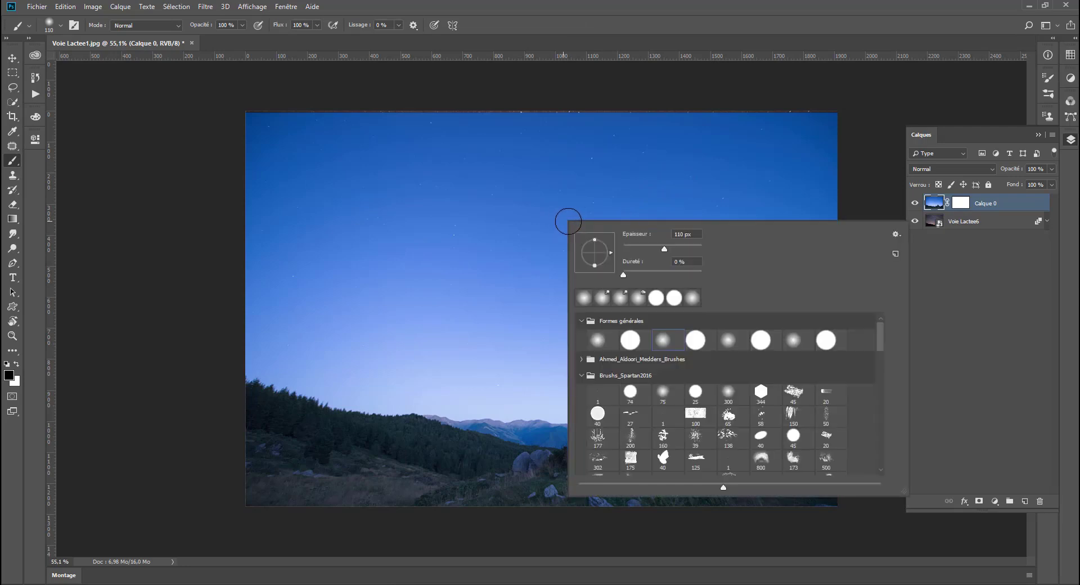
{"action": "key", "text": "Return"}
{"action": "left_click_drag", "start_coordinate": [244, 138], "coordinate": [355, 96]}
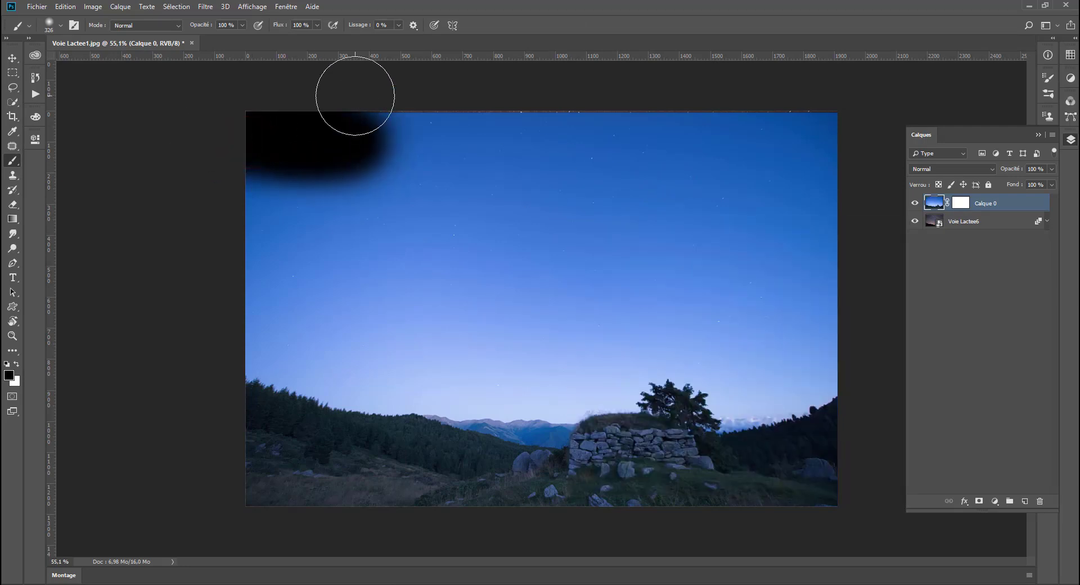
{"action": "key", "text": "ctrl+z"}
Paint black on Calque 0's mask across the upper sky to reveal the Milky Way.
{"action": "left_click", "coordinate": [961, 203]}
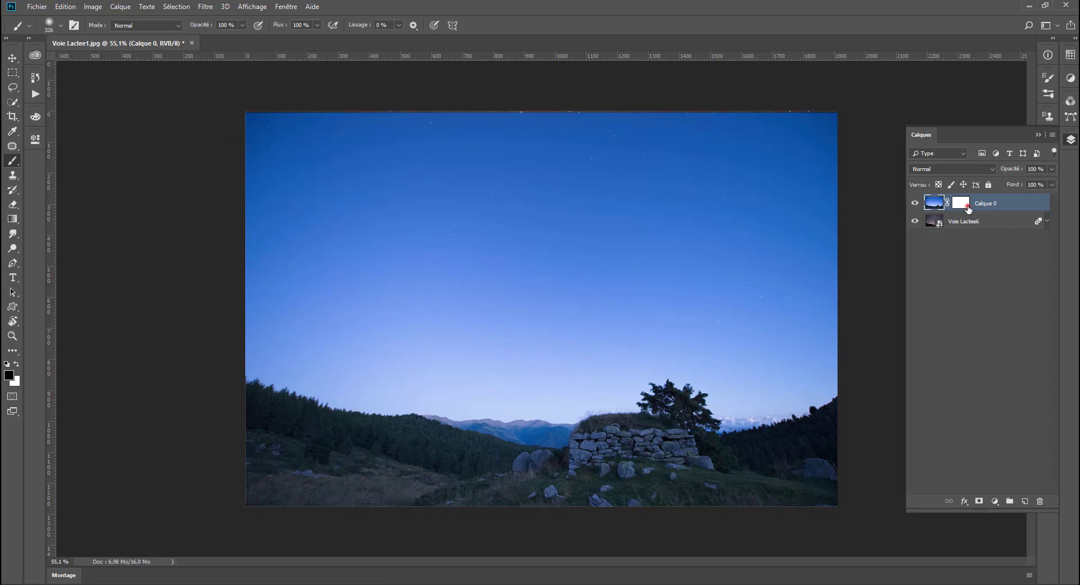
{"action": "left_click", "coordinate": [232, 140]}
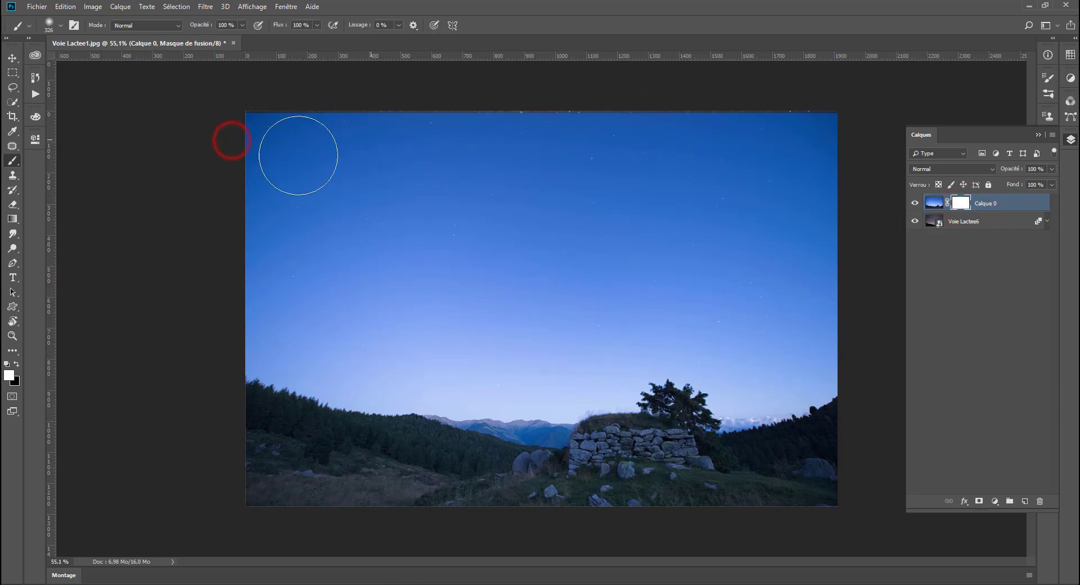
{"action": "left_click", "coordinate": [6, 364]}
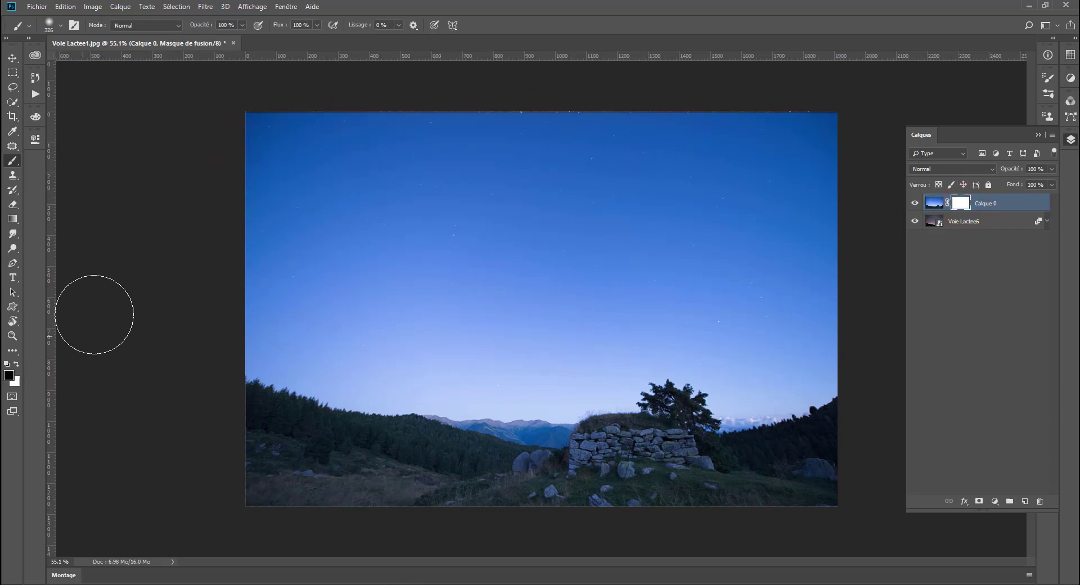
{"action": "mouse_move", "coordinate": [224, 120]}
{"action": "left_mouse_down"}
{"action": "mouse_move", "coordinate": [175, 173]}
{"action": "mouse_move", "coordinate": [836, 162]}
{"action": "left_mouse_up"}
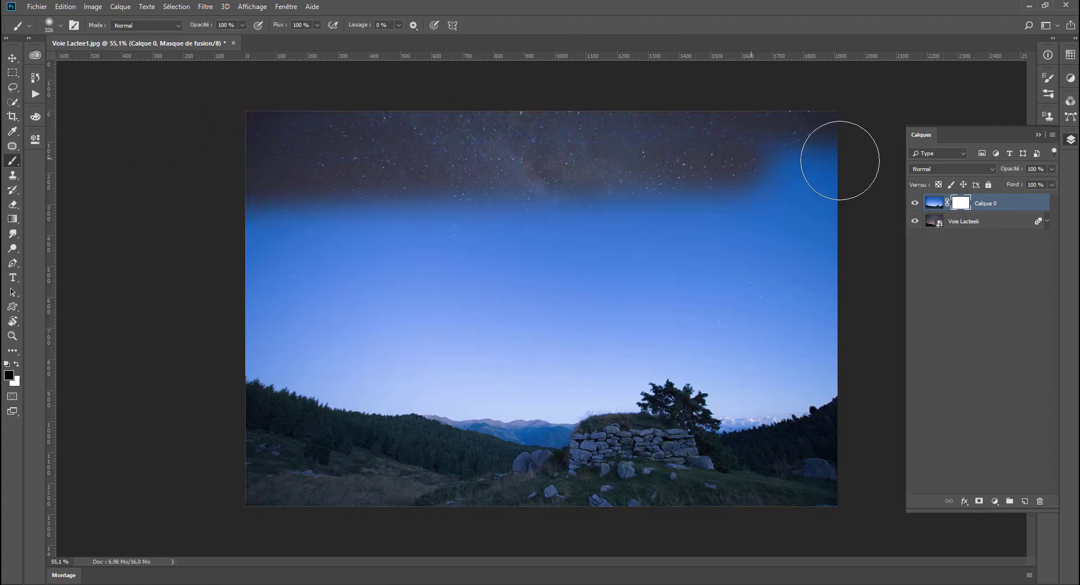
{"action": "mouse_move", "coordinate": [268, 150]}
{"action": "left_mouse_down"}
{"action": "mouse_move", "coordinate": [707, 222]}
{"action": "mouse_move", "coordinate": [871, 219]}
{"action": "left_mouse_up"}
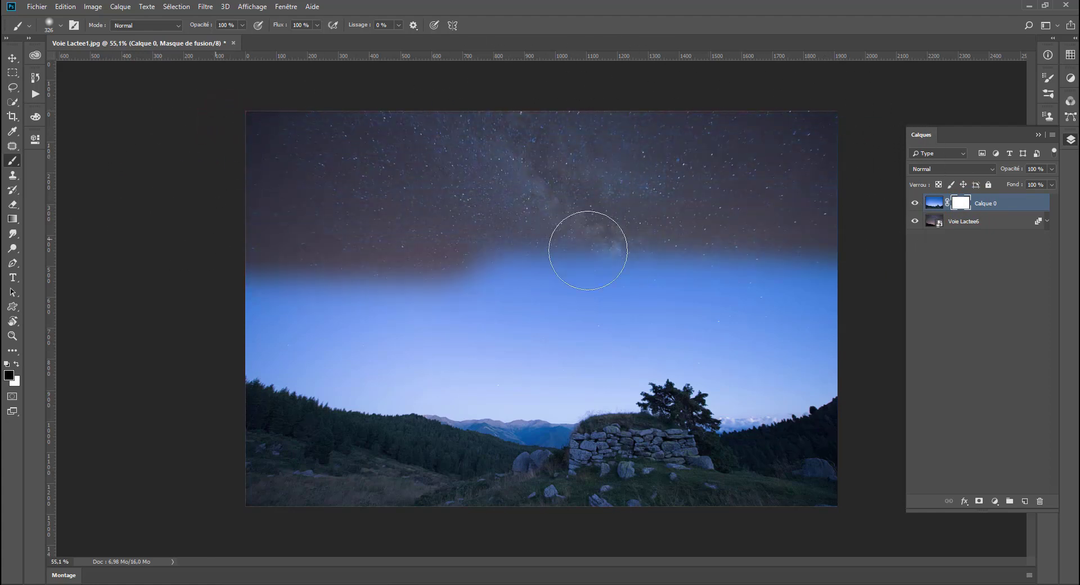
{"action": "left_click_drag", "start_coordinate": [419, 206], "coordinate": [782, 248]}
{"action": "left_click", "coordinate": [724, 294]}
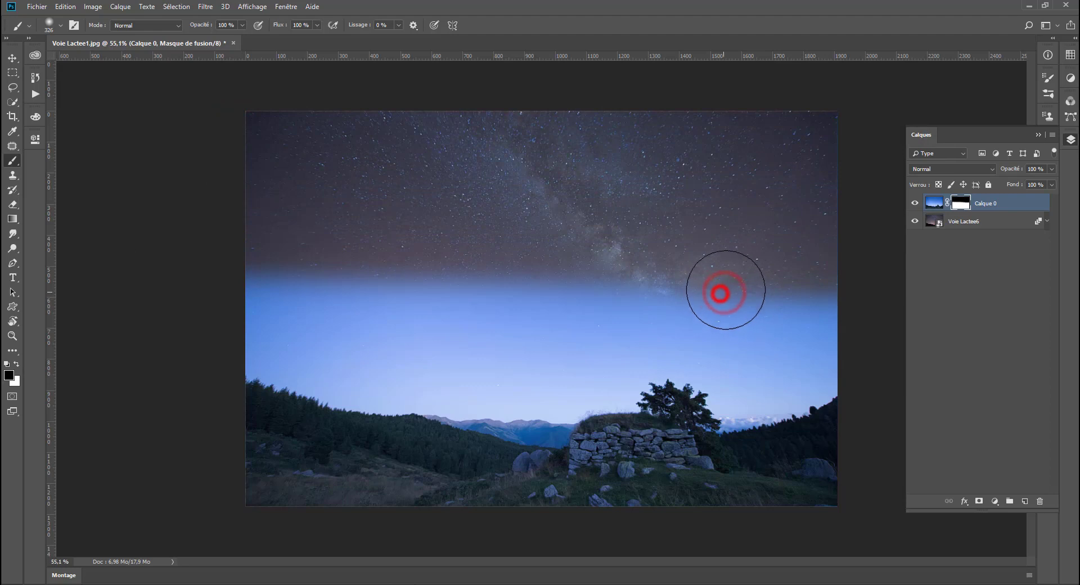
{"action": "left_click_drag", "start_coordinate": [613, 289], "coordinate": [596, 293]}
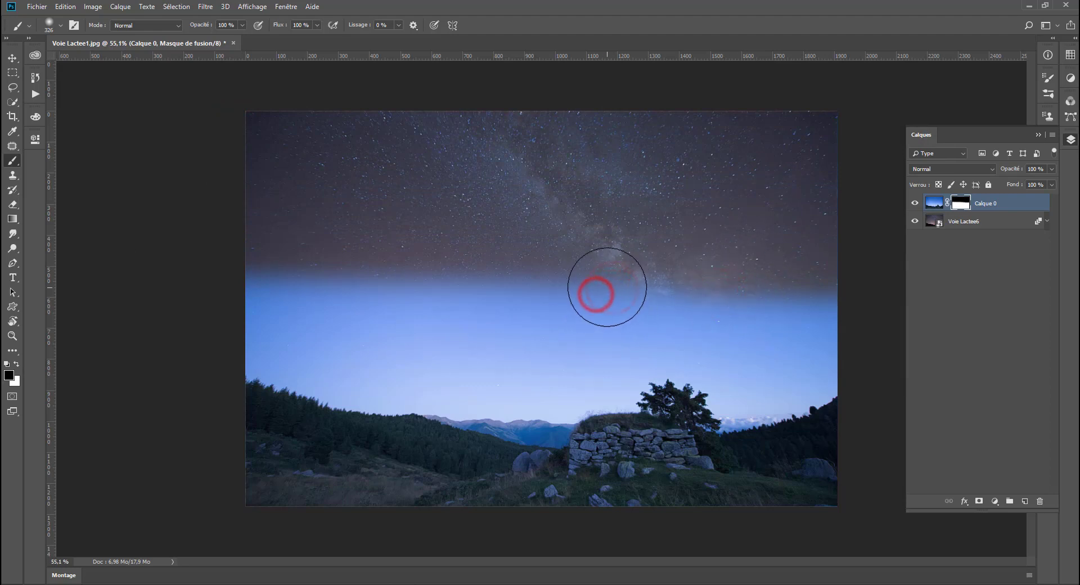
Raise brush hardness to 94 % and extend the starry sky over the blue band and tree.
{"action": "right_click", "coordinate": [609, 287]}
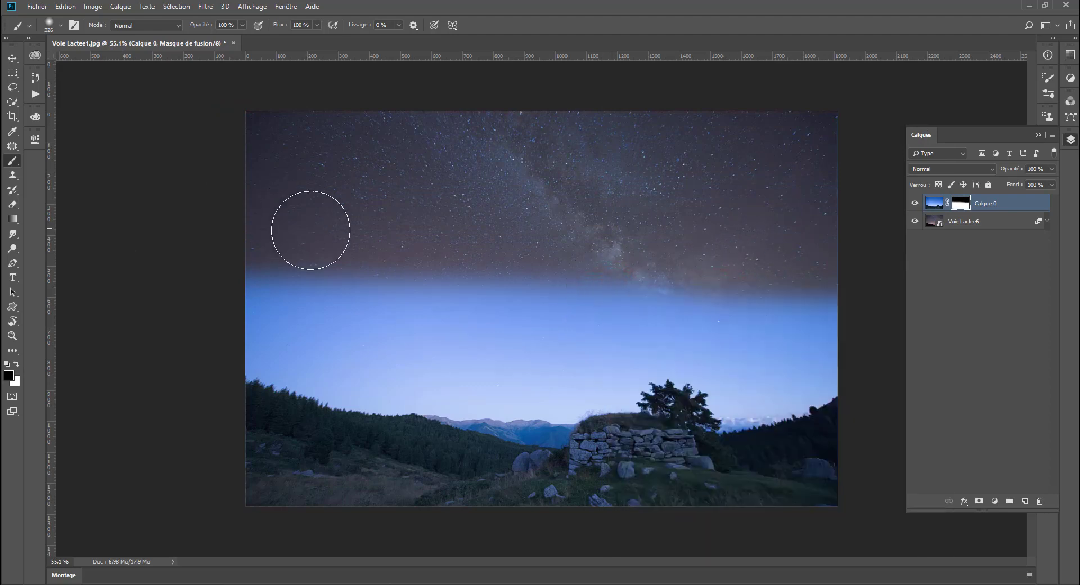
{"action": "right_click", "coordinate": [328, 227]}
{"action": "mouse_move", "coordinate": [384, 280]}
{"action": "left_mouse_down"}
{"action": "mouse_move", "coordinate": [457, 281]}
{"action": "mouse_move", "coordinate": [438, 282]}
{"action": "left_mouse_up"}
{"action": "left_click", "coordinate": [226, 251]}
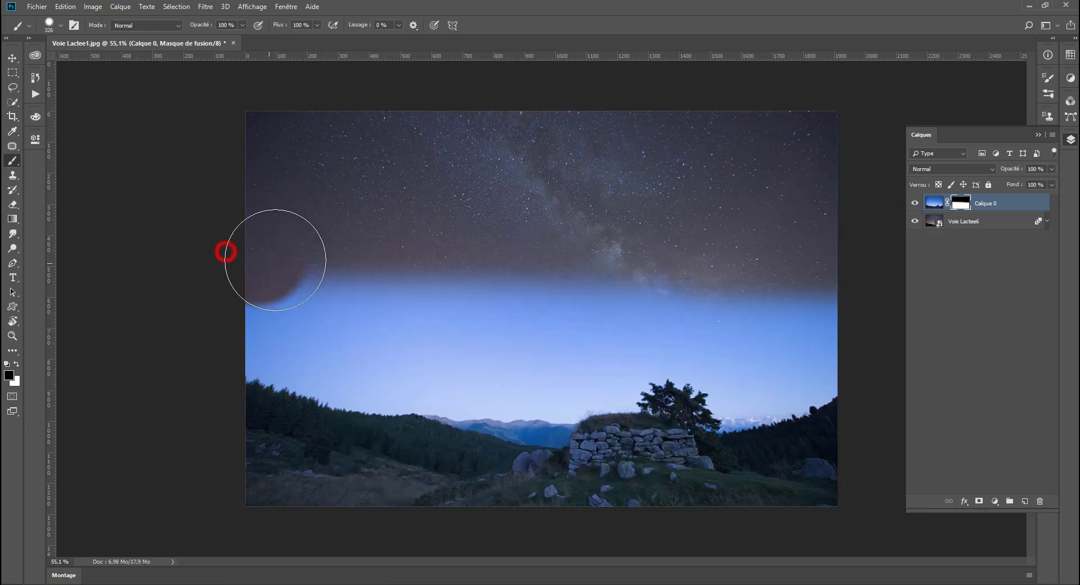
{"action": "mouse_move", "coordinate": [272, 261]}
{"action": "left_mouse_down"}
{"action": "mouse_move", "coordinate": [779, 277]}
{"action": "mouse_move", "coordinate": [825, 313]}
{"action": "left_mouse_up"}
{"action": "mouse_move", "coordinate": [484, 299]}
{"action": "left_mouse_down"}
{"action": "mouse_move", "coordinate": [714, 319]}
{"action": "mouse_move", "coordinate": [231, 314]}
{"action": "mouse_move", "coordinate": [452, 352]}
{"action": "mouse_move", "coordinate": [374, 328]}
{"action": "mouse_move", "coordinate": [670, 337]}
{"action": "mouse_move", "coordinate": [791, 360]}
{"action": "mouse_move", "coordinate": [698, 337]}
{"action": "left_mouse_up"}
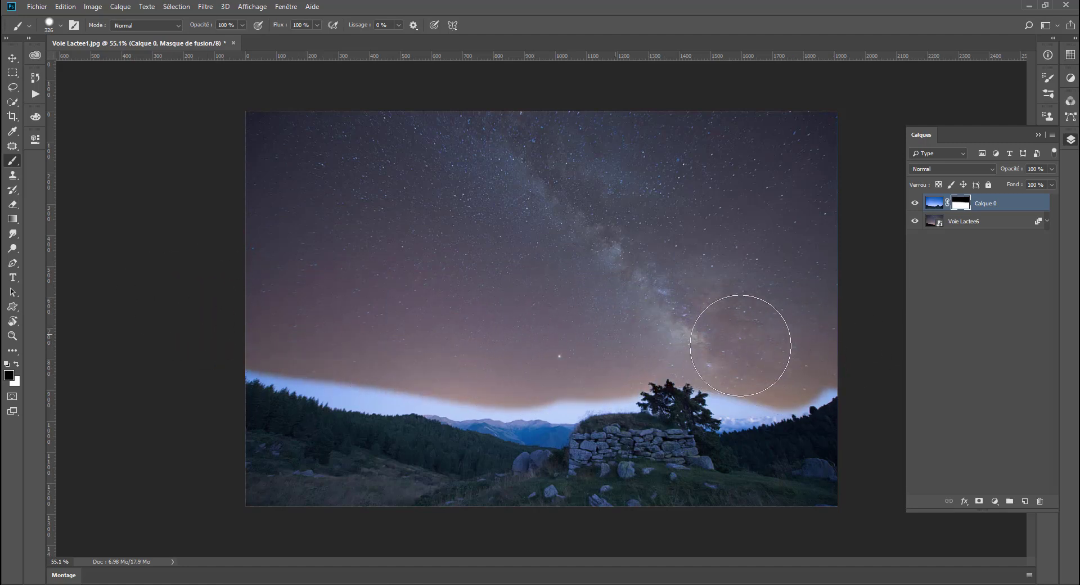
{"action": "left_click", "coordinate": [788, 360]}
{"action": "left_click", "coordinate": [748, 364]}
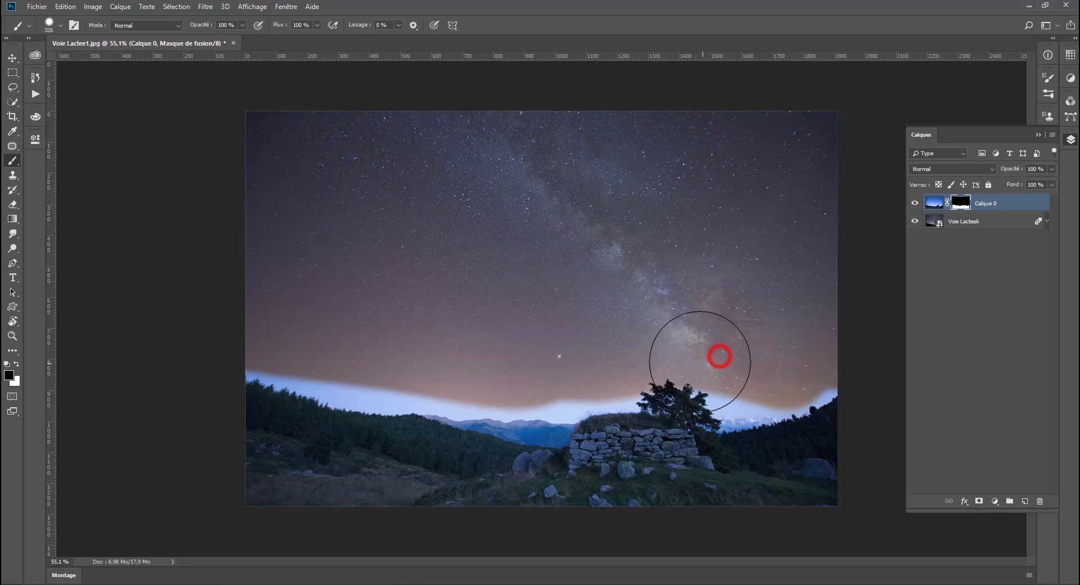
Mask the blue glow along the left horizon and set brush hardness to 0 %.
{"action": "right_click", "coordinate": [676, 355]}
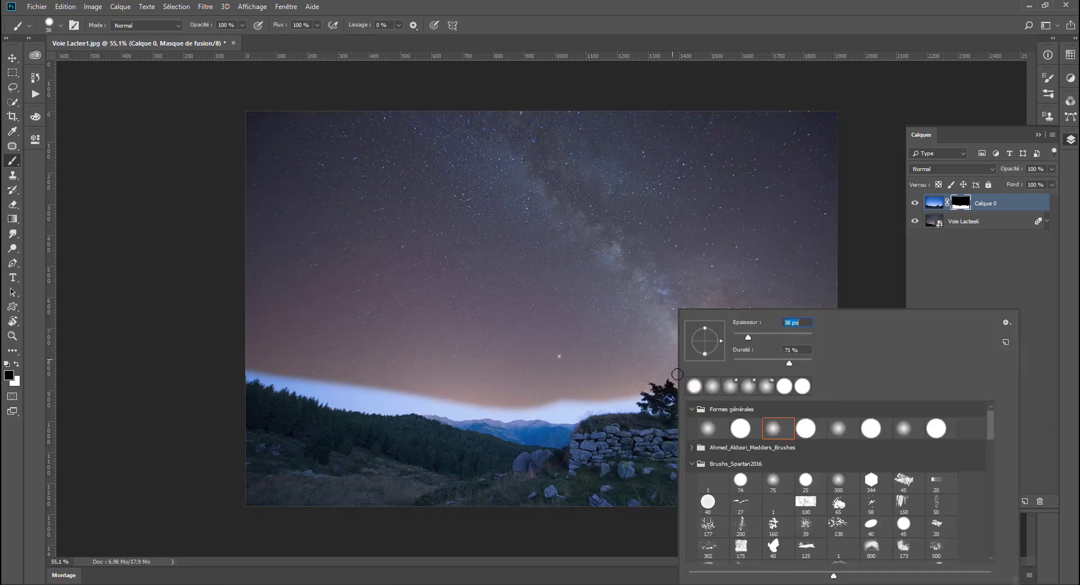
{"action": "left_click", "coordinate": [552, 358]}
{"action": "left_click", "coordinate": [245, 362]}
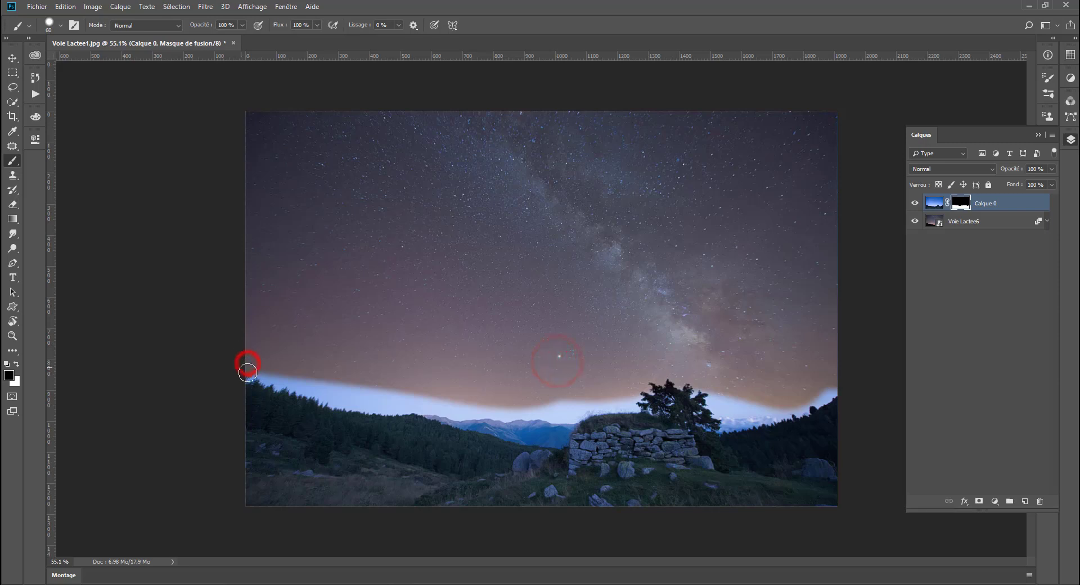
{"action": "mouse_move", "coordinate": [258, 374]}
{"action": "left_mouse_down"}
{"action": "mouse_move", "coordinate": [302, 384]}
{"action": "mouse_move", "coordinate": [253, 376]}
{"action": "left_mouse_up"}
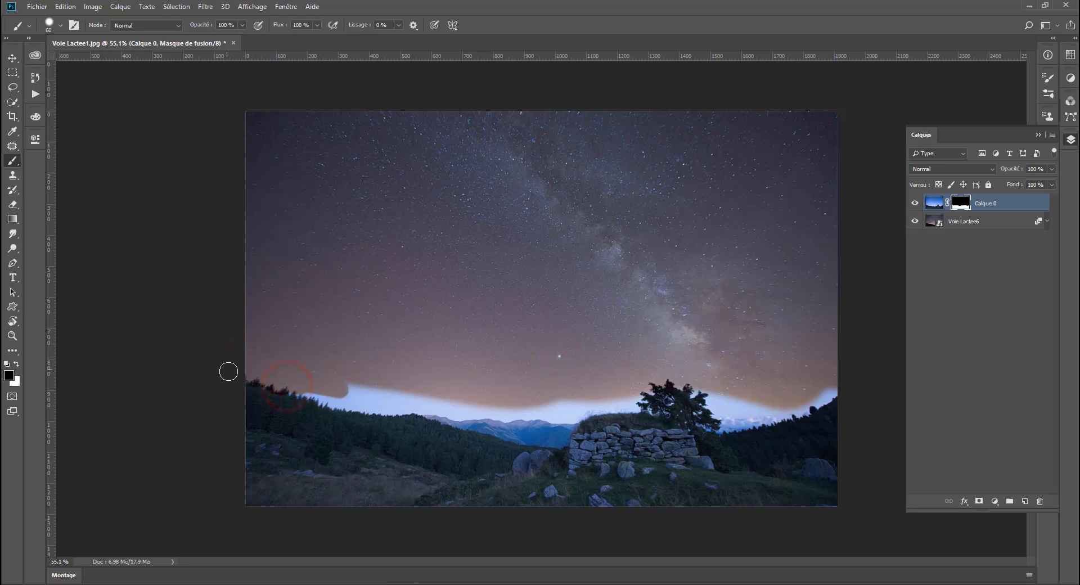
{"action": "right_click", "coordinate": [357, 381]}
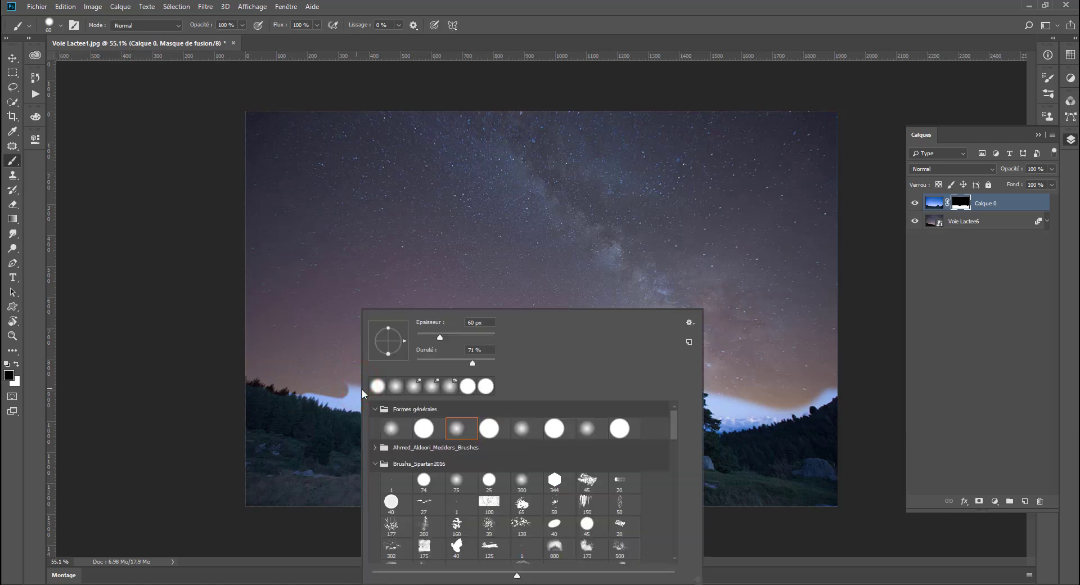
{"action": "left_click_drag", "start_coordinate": [435, 360], "coordinate": [362, 370]}
{"action": "left_click", "coordinate": [248, 369]}
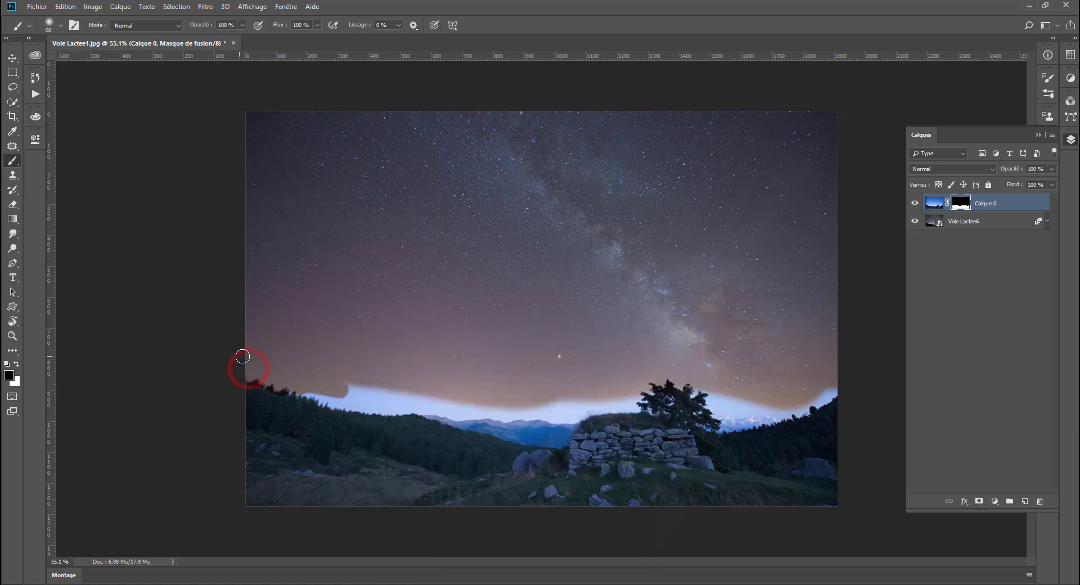
Paint the left treeline back in white, dab black, then undo the last mask strokes.
{"action": "key", "text": "x"}
{"action": "mouse_move", "coordinate": [264, 385]}
{"action": "left_mouse_down"}
{"action": "mouse_move", "coordinate": [242, 381]}
{"action": "mouse_move", "coordinate": [278, 383]}
{"action": "left_mouse_up"}
{"action": "key", "text": "x"}
{"action": "left_click", "coordinate": [279, 393]}
{"action": "key", "text": "ctrl+z"}
{"action": "key", "text": "ctrl+z"}
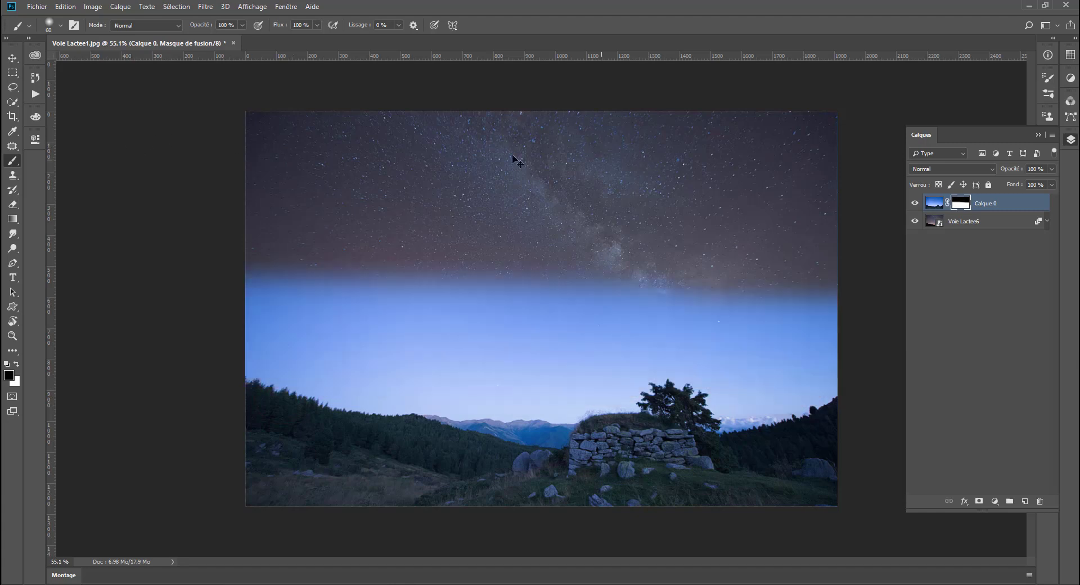
Quick-select the sky and feather its edge to 13.5 px in Select and Mask.
{"action": "left_click", "coordinate": [17, 100]}
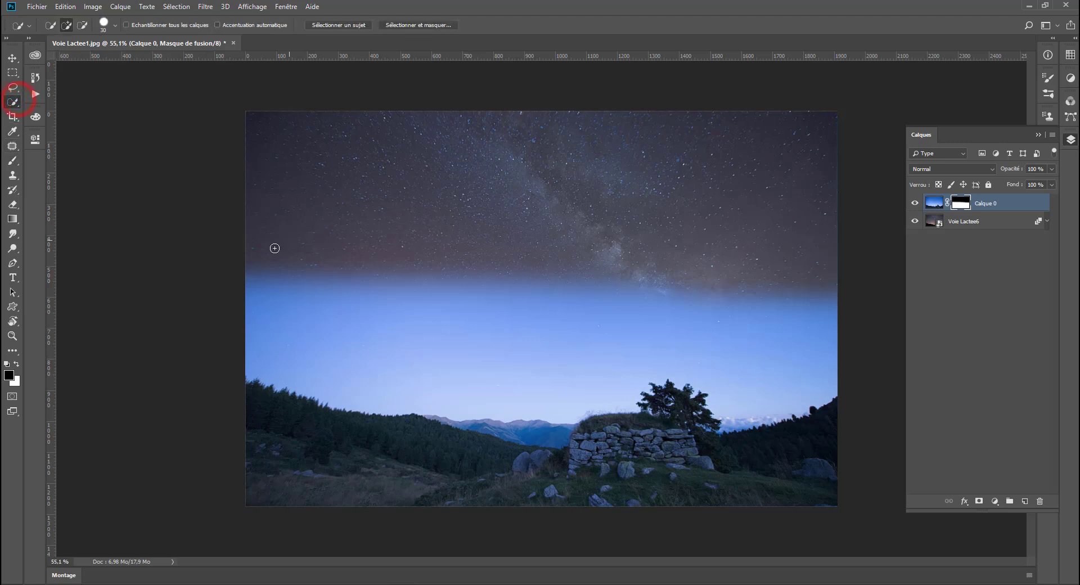
{"action": "left_click_drag", "start_coordinate": [253, 305], "coordinate": [677, 301]}
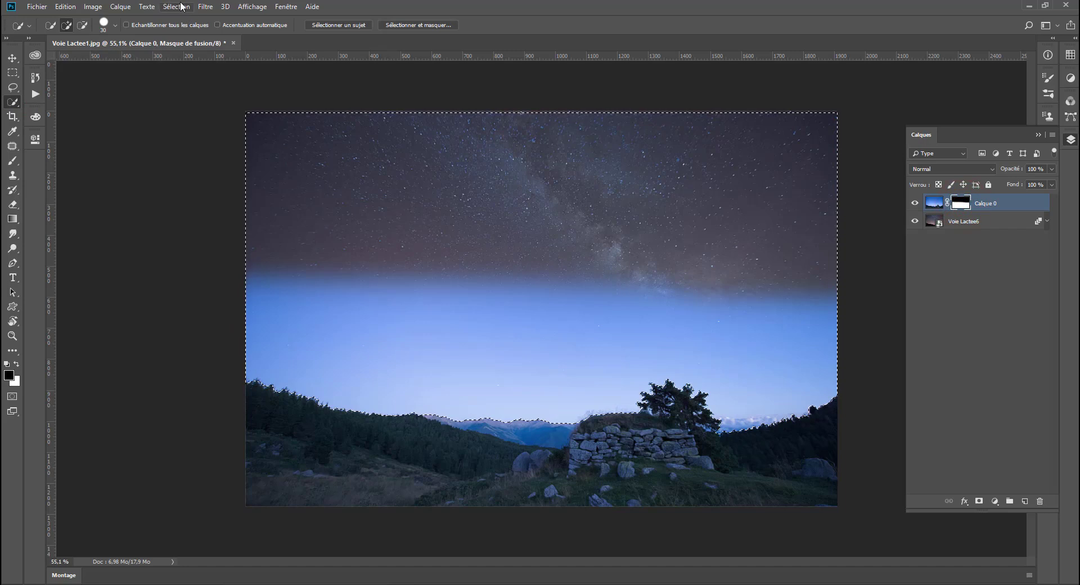
{"action": "left_click", "coordinate": [425, 25]}
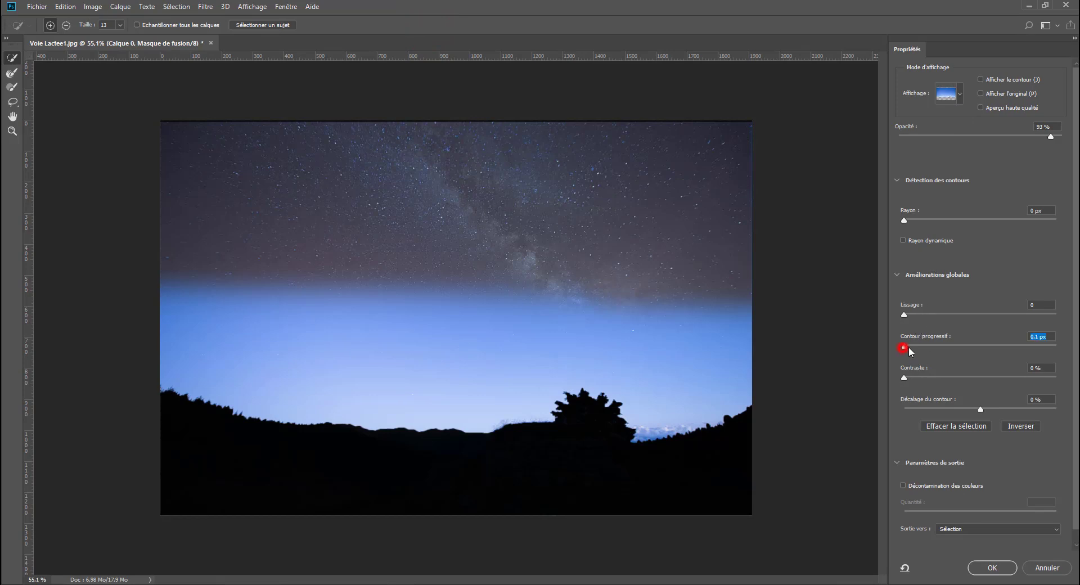
{"action": "left_click_drag", "start_coordinate": [904, 346], "coordinate": [967, 345]}
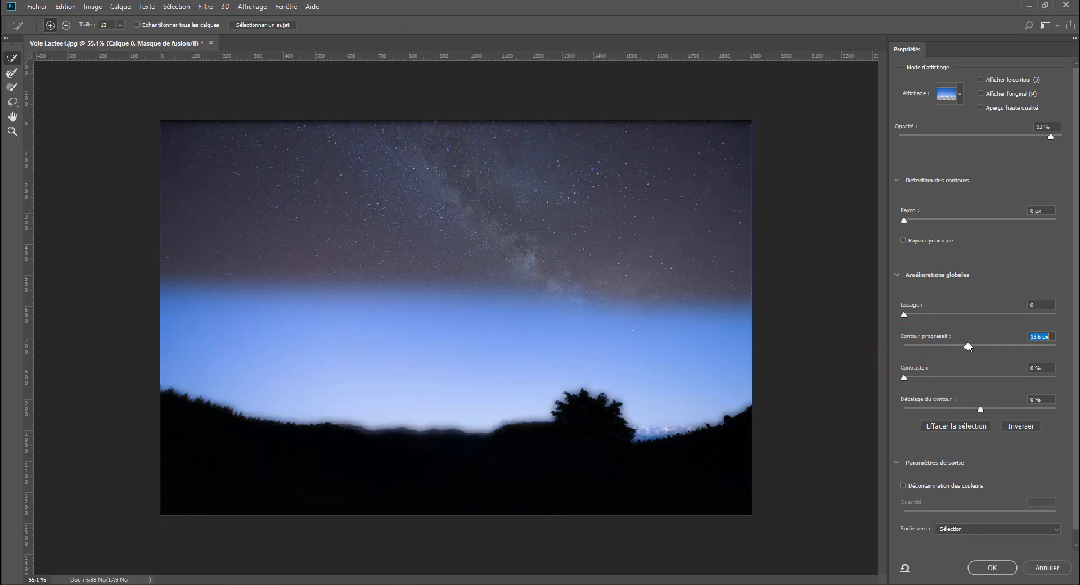
{"action": "left_click", "coordinate": [979, 571]}
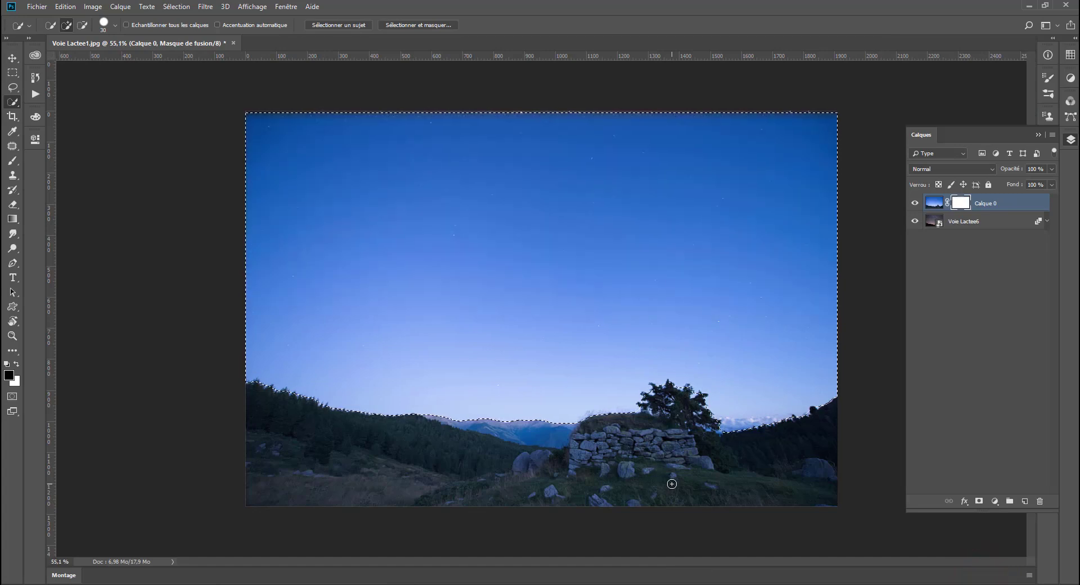
Hide the selected sky in Calque 0's mask and drop the selection.
{"action": "key", "text": "x"}
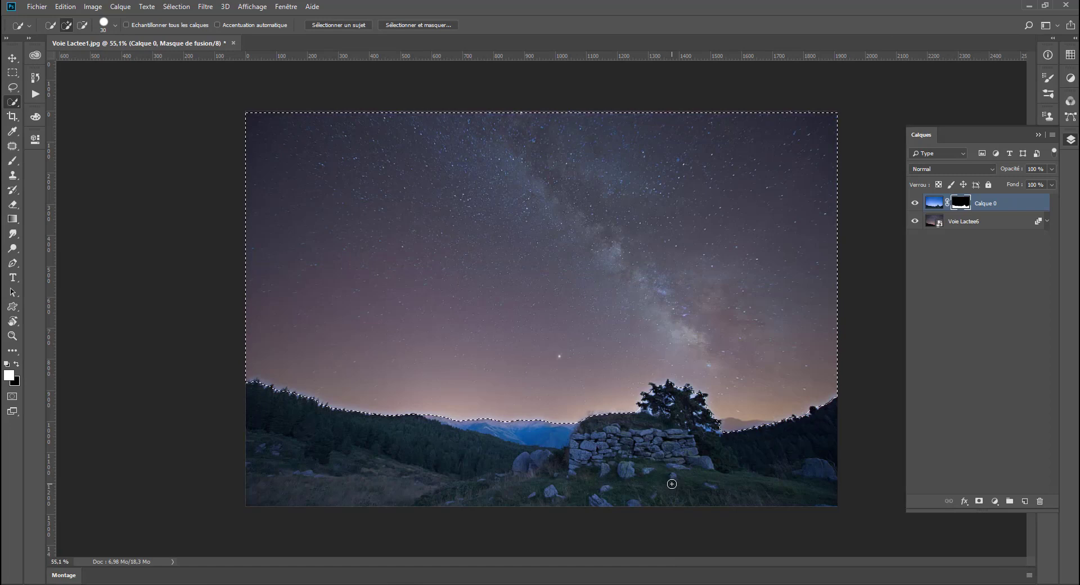
{"action": "key", "text": "super"}
{"action": "left_click", "coordinate": [809, 353]}
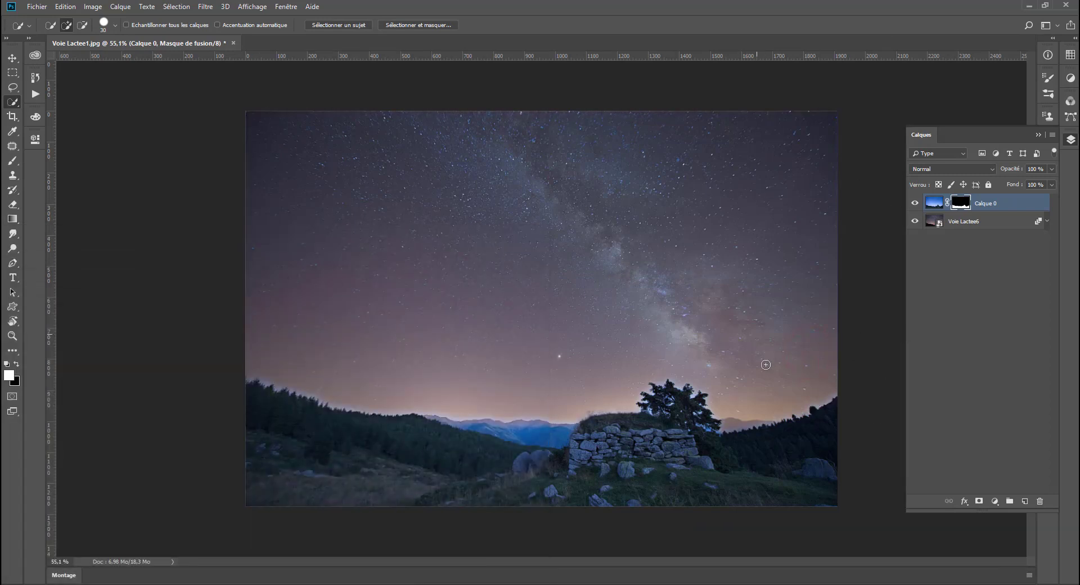
Paint black on Calque 0's mask over the right horizon spot, the tree edges and the left ridge.
{"action": "left_click", "coordinate": [12, 161]}
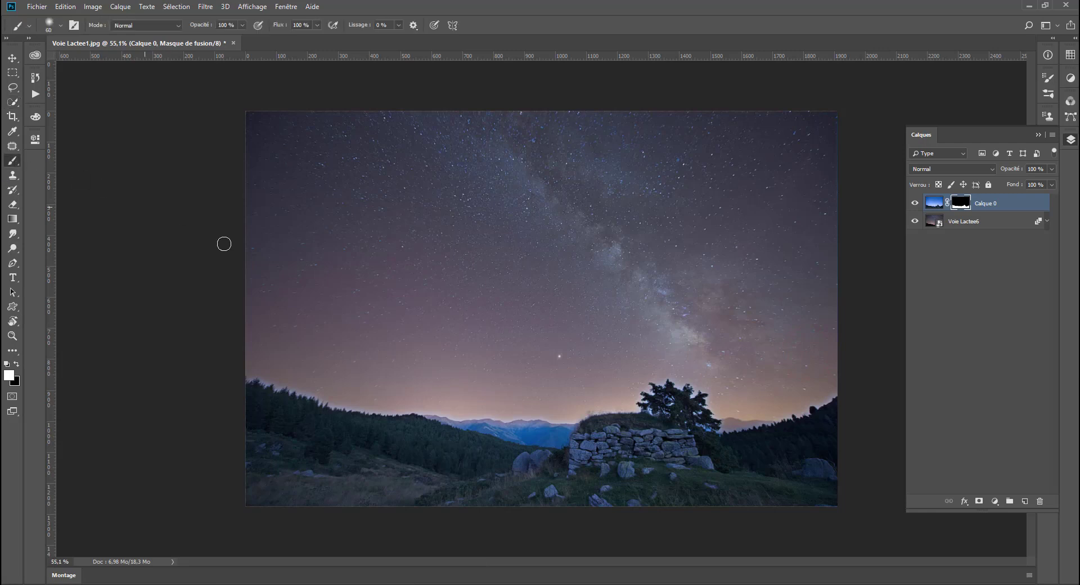
{"action": "left_click", "coordinate": [829, 388]}
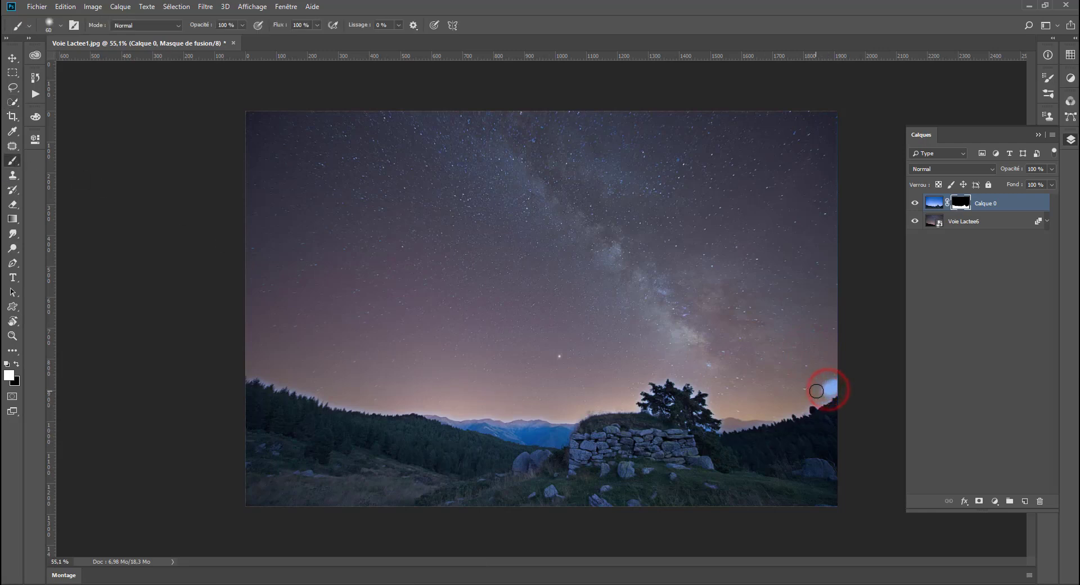
{"action": "key", "text": "x"}
{"action": "left_click", "coordinate": [822, 380]}
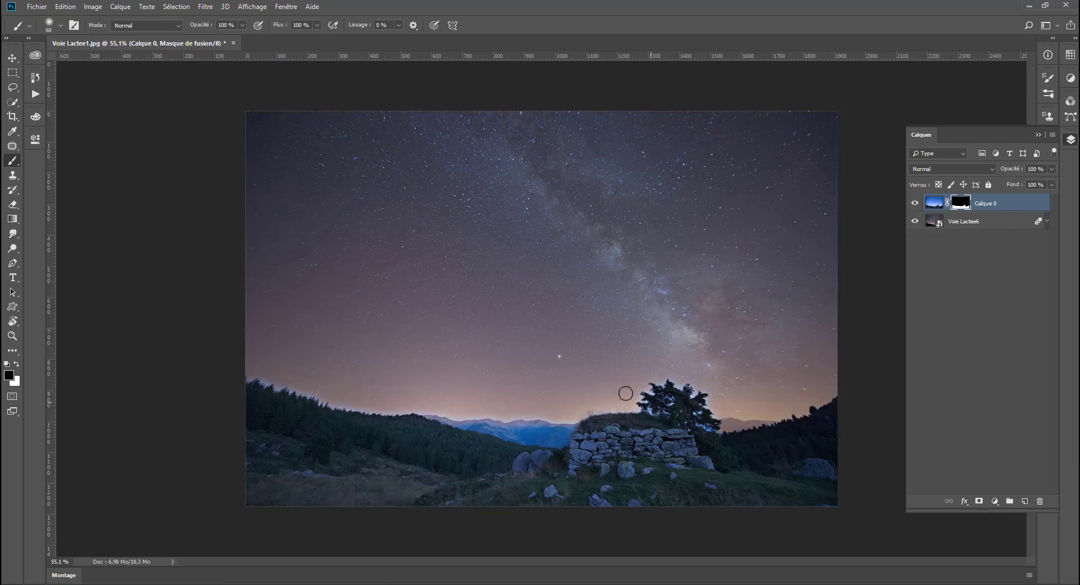
{"action": "mouse_move", "coordinate": [700, 427]}
{"action": "left_mouse_down"}
{"action": "mouse_move", "coordinate": [712, 408]}
{"action": "mouse_move", "coordinate": [696, 388]}
{"action": "mouse_move", "coordinate": [671, 386]}
{"action": "left_mouse_up"}
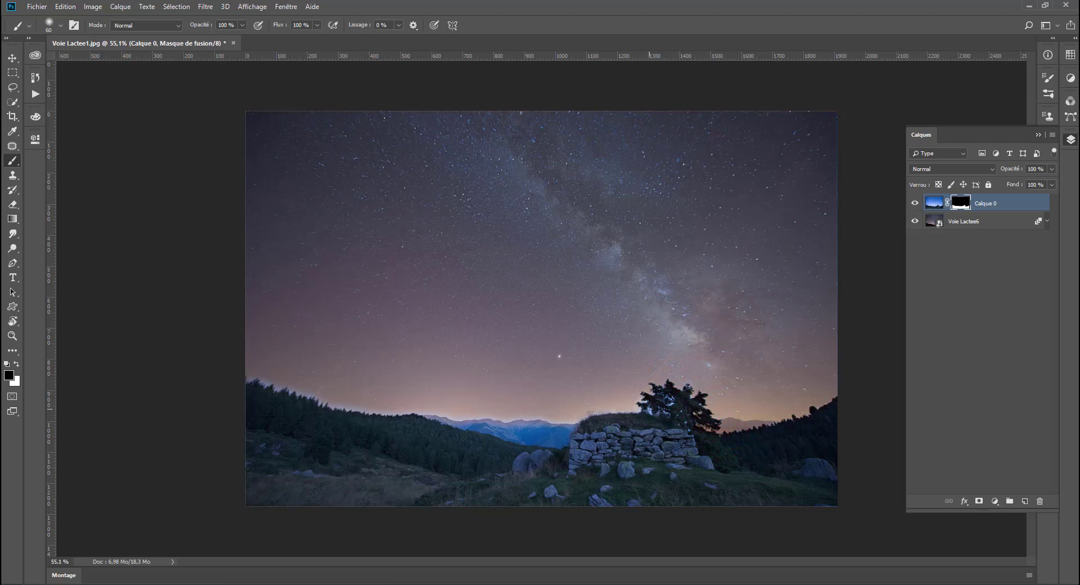
{"action": "left_click", "coordinate": [650, 410]}
{"action": "mouse_move", "coordinate": [675, 399]}
{"action": "left_mouse_down"}
{"action": "mouse_move", "coordinate": [663, 371]}
{"action": "mouse_move", "coordinate": [679, 407]}
{"action": "mouse_move", "coordinate": [666, 410]}
{"action": "mouse_move", "coordinate": [698, 427]}
{"action": "left_mouse_up"}
{"action": "left_click_drag", "start_coordinate": [258, 378], "coordinate": [247, 376]}
{"action": "left_click_drag", "start_coordinate": [262, 383], "coordinate": [296, 389]}
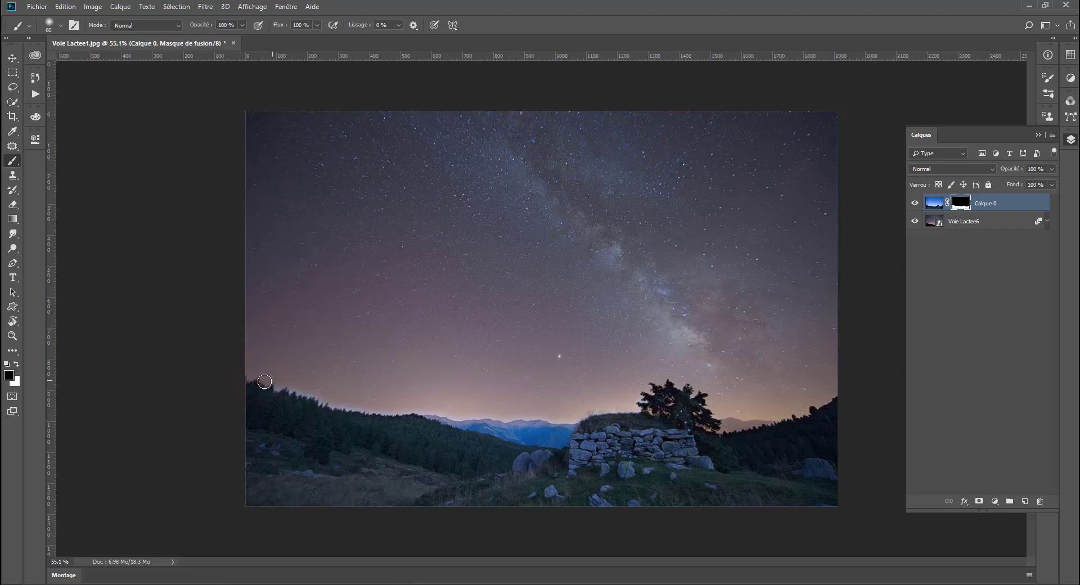
At 50% brush opacity, soften the left treeline and tone down the blue mountains near the hut.
{"action": "left_click", "coordinate": [241, 25]}
{"action": "left_click_drag", "start_coordinate": [244, 38], "coordinate": [217, 38]}
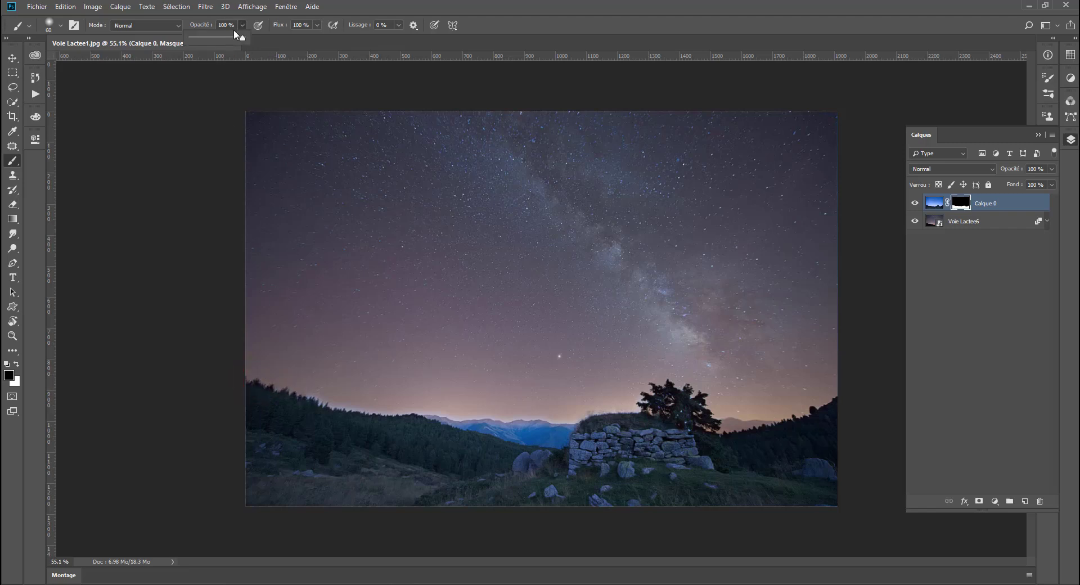
{"action": "left_click", "coordinate": [234, 385]}
{"action": "key", "text": "x"}
{"action": "mouse_move", "coordinate": [248, 388]}
{"action": "left_mouse_down"}
{"action": "mouse_move", "coordinate": [258, 393]}
{"action": "mouse_move", "coordinate": [249, 388]}
{"action": "left_mouse_up"}
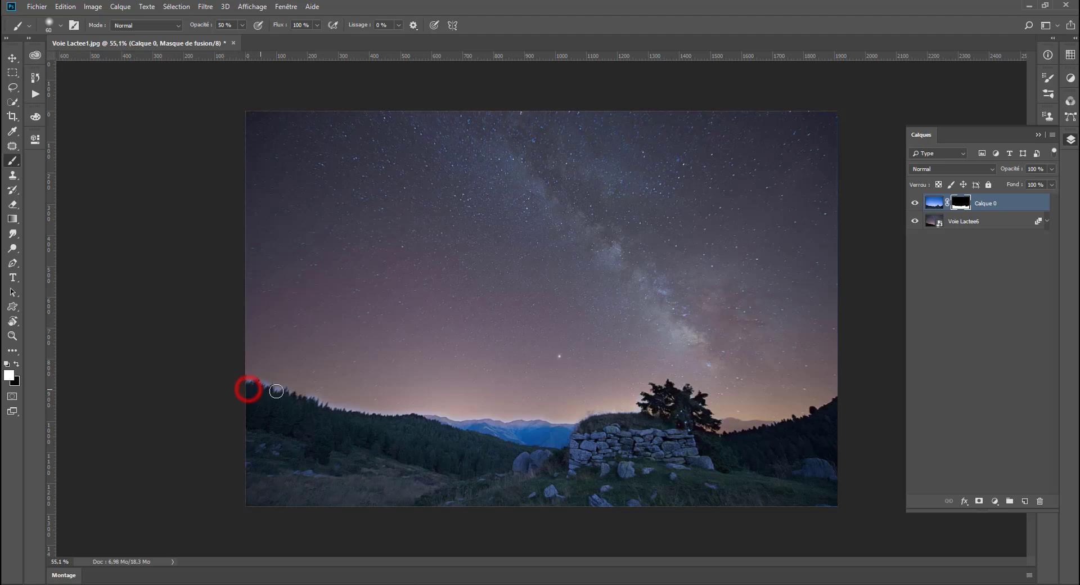
{"action": "key", "text": "x"}
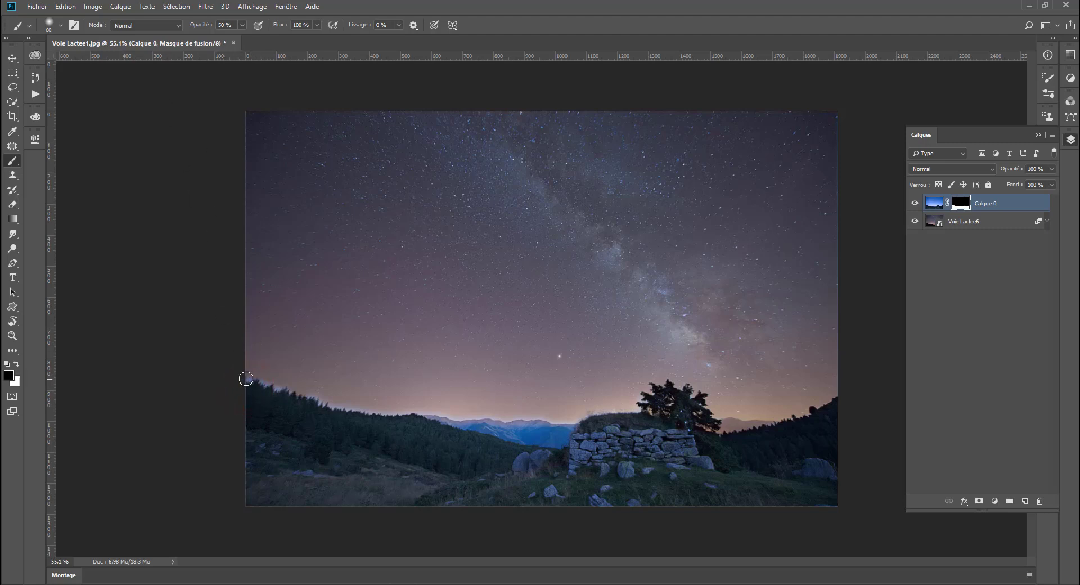
{"action": "left_click", "coordinate": [242, 378]}
{"action": "left_click_drag", "start_coordinate": [243, 374], "coordinate": [337, 404]}
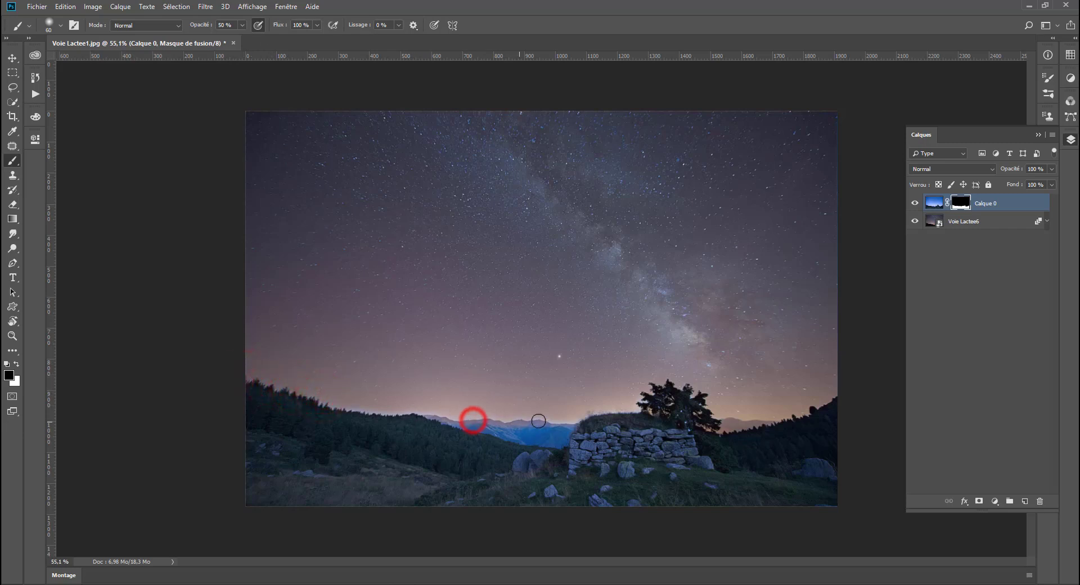
{"action": "mouse_move", "coordinate": [484, 422]}
{"action": "left_mouse_down"}
{"action": "mouse_move", "coordinate": [467, 414]}
{"action": "mouse_move", "coordinate": [518, 429]}
{"action": "left_mouse_up"}
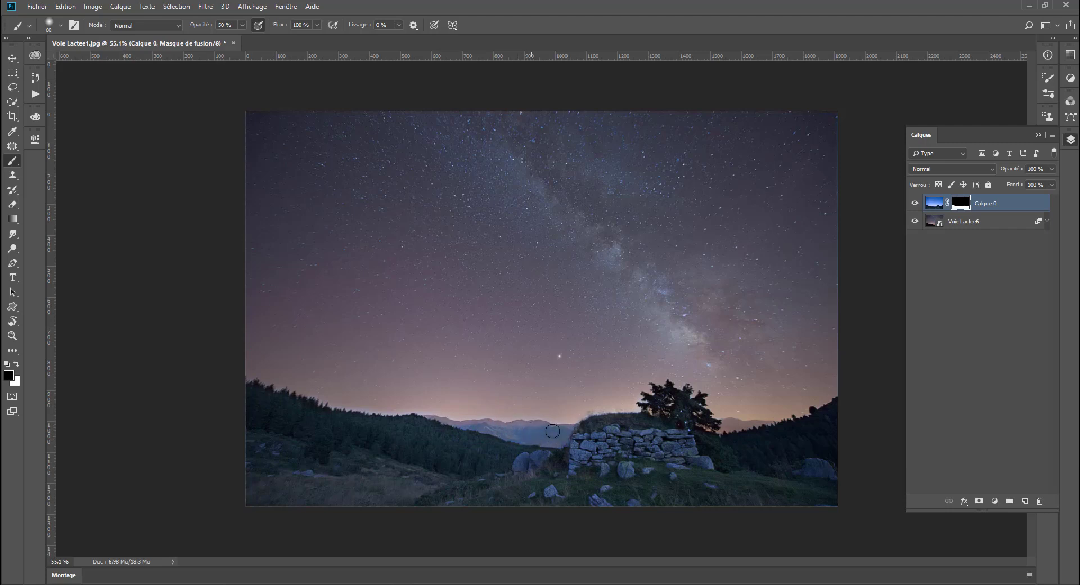
{"action": "left_click_drag", "start_coordinate": [547, 429], "coordinate": [515, 424]}
{"action": "left_click_drag", "start_coordinate": [429, 410], "coordinate": [439, 419]}
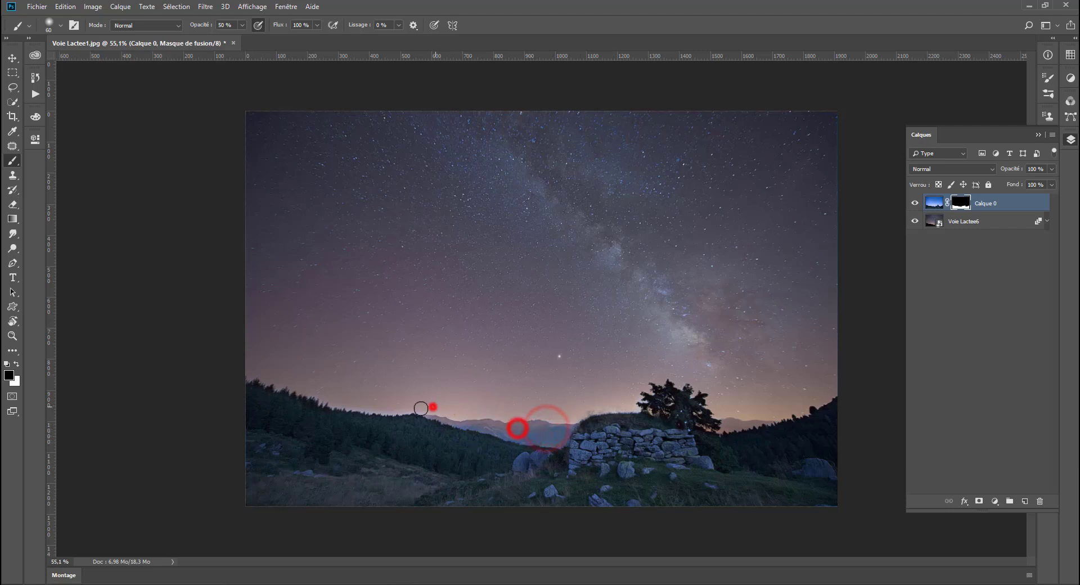
At 55% opacity, alternate black and white along the ridge and stone wall to blend the foreground.
{"action": "left_click", "coordinate": [243, 25]}
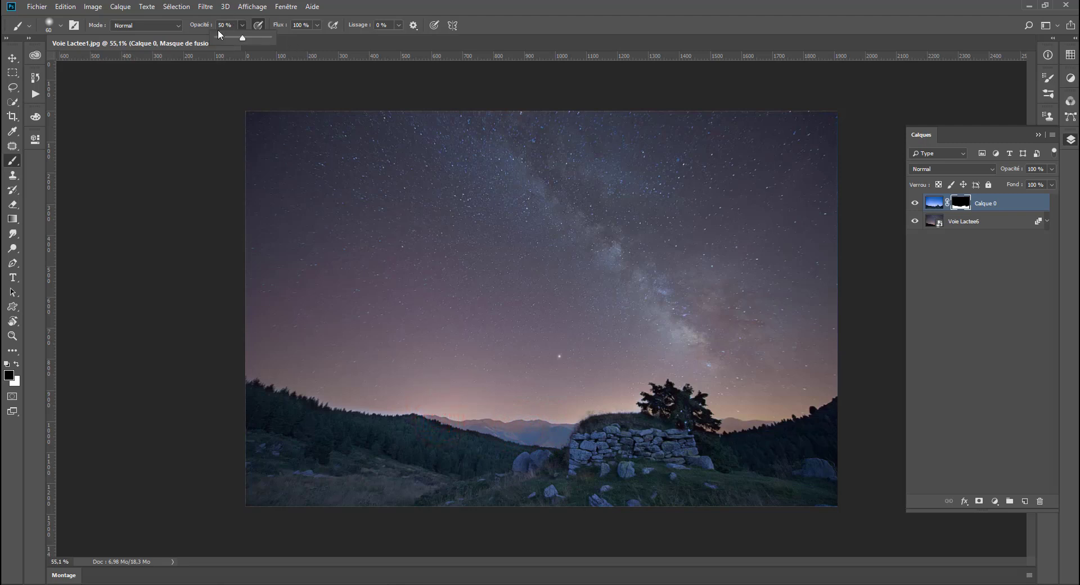
{"action": "left_click_drag", "start_coordinate": [401, 480], "coordinate": [385, 480]}
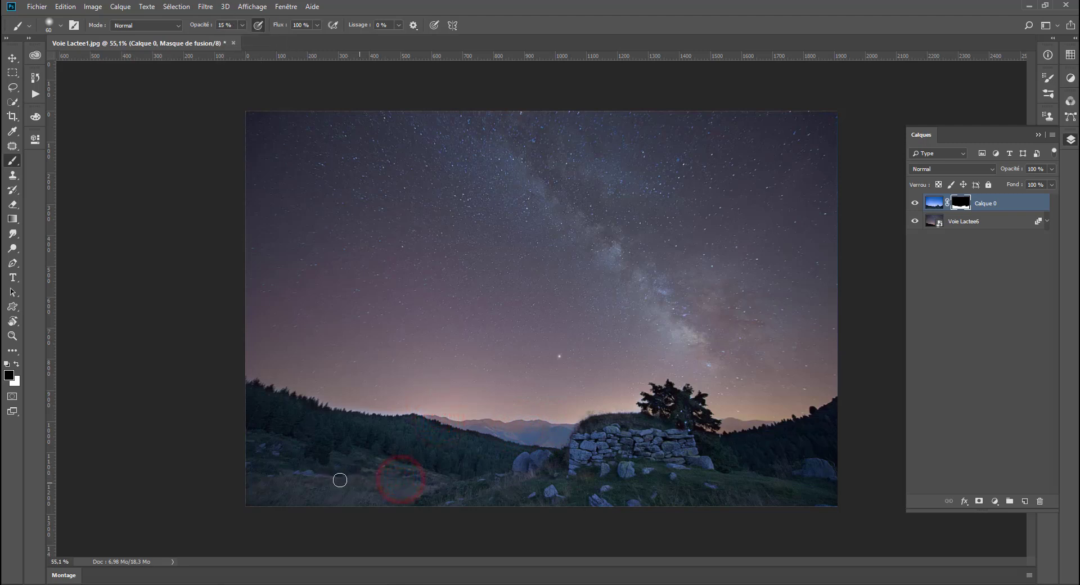
{"action": "left_click", "coordinate": [243, 25]}
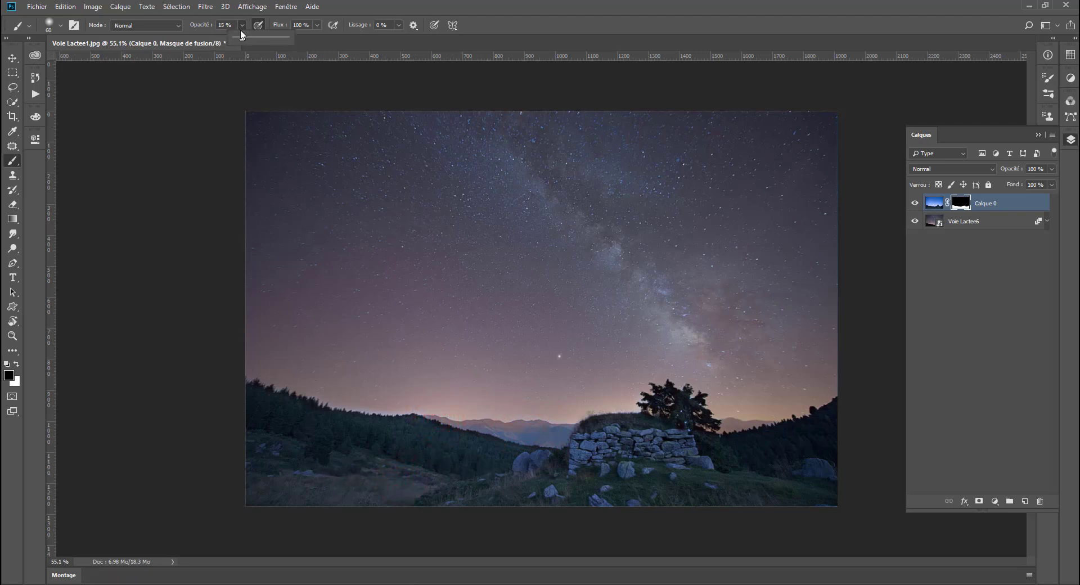
{"action": "left_click_drag", "start_coordinate": [241, 37], "coordinate": [250, 37]}
{"action": "left_click", "coordinate": [266, 37]}
{"action": "left_click", "coordinate": [486, 436]}
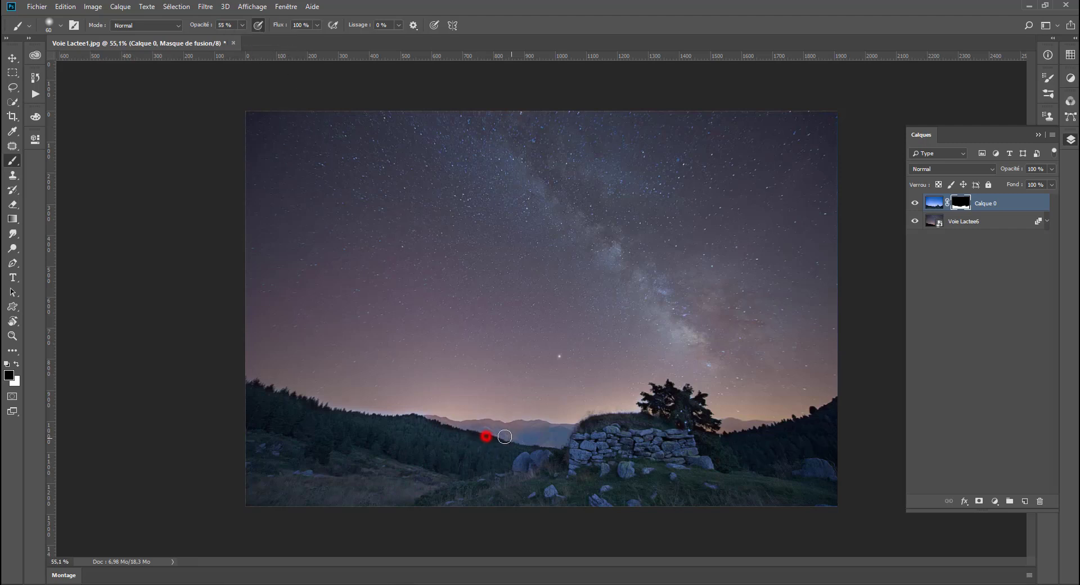
{"action": "key", "text": "x"}
{"action": "mouse_move", "coordinate": [472, 442]}
{"action": "left_mouse_down"}
{"action": "mouse_move", "coordinate": [484, 445]}
{"action": "mouse_move", "coordinate": [429, 426]}
{"action": "left_mouse_up"}
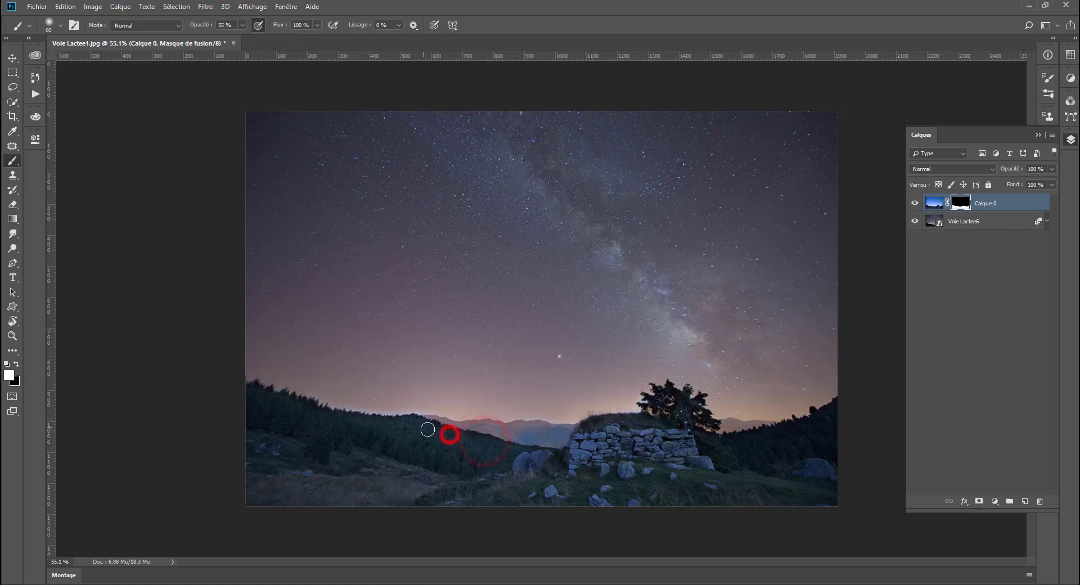
{"action": "key", "text": "x"}
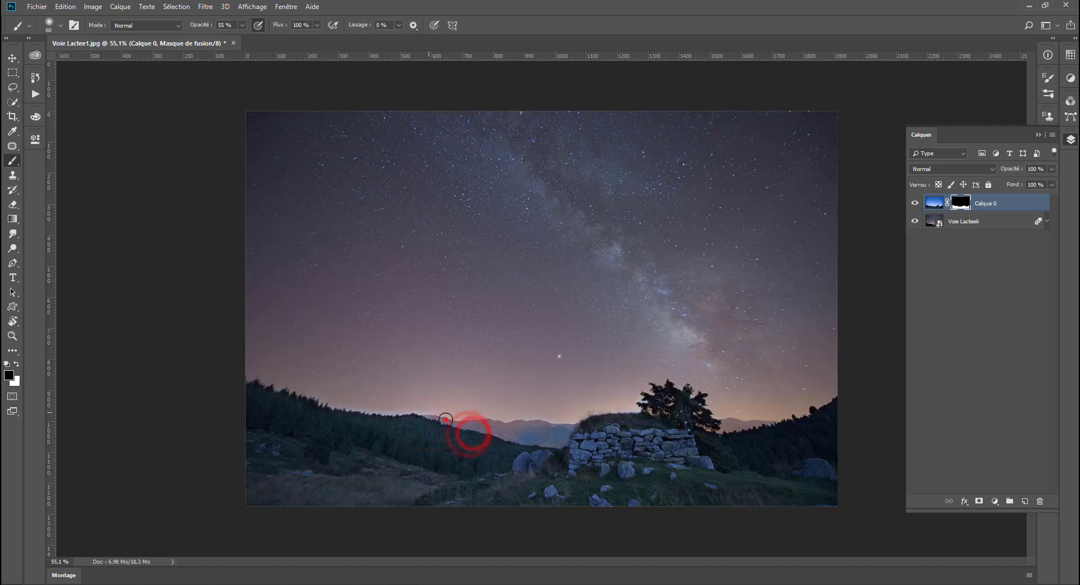
{"action": "mouse_move", "coordinate": [471, 434]}
{"action": "left_mouse_down"}
{"action": "mouse_move", "coordinate": [434, 415]}
{"action": "mouse_move", "coordinate": [444, 415]}
{"action": "left_mouse_up"}
{"action": "left_click_drag", "start_coordinate": [535, 436], "coordinate": [564, 432]}
{"action": "key", "text": "x"}
{"action": "key", "text": "x"}
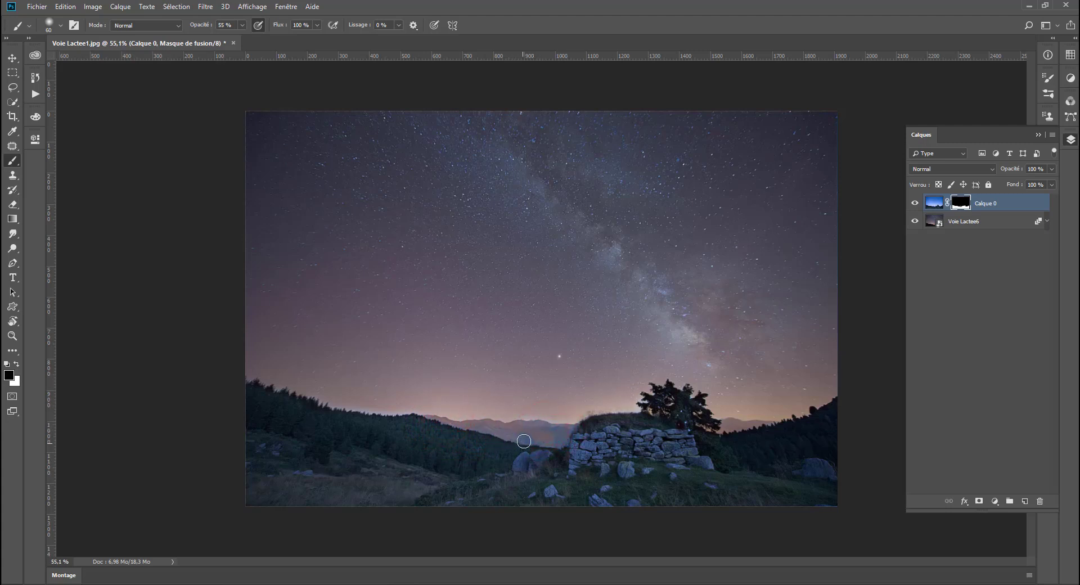
Fine-tune the ridge mask, balancing the blue mountains against the pink sky above them.
{"action": "key", "text": "x"}
{"action": "key", "text": "x"}
{"action": "left_click", "coordinate": [539, 437]}
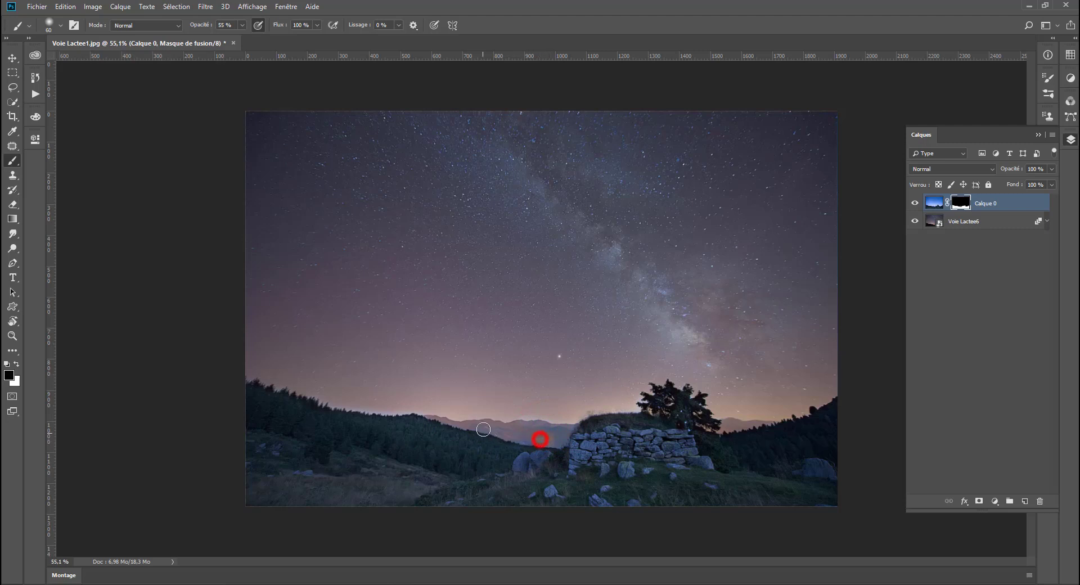
{"action": "key", "text": "x"}
{"action": "left_click", "coordinate": [546, 439]}
{"action": "left_click", "coordinate": [503, 435]}
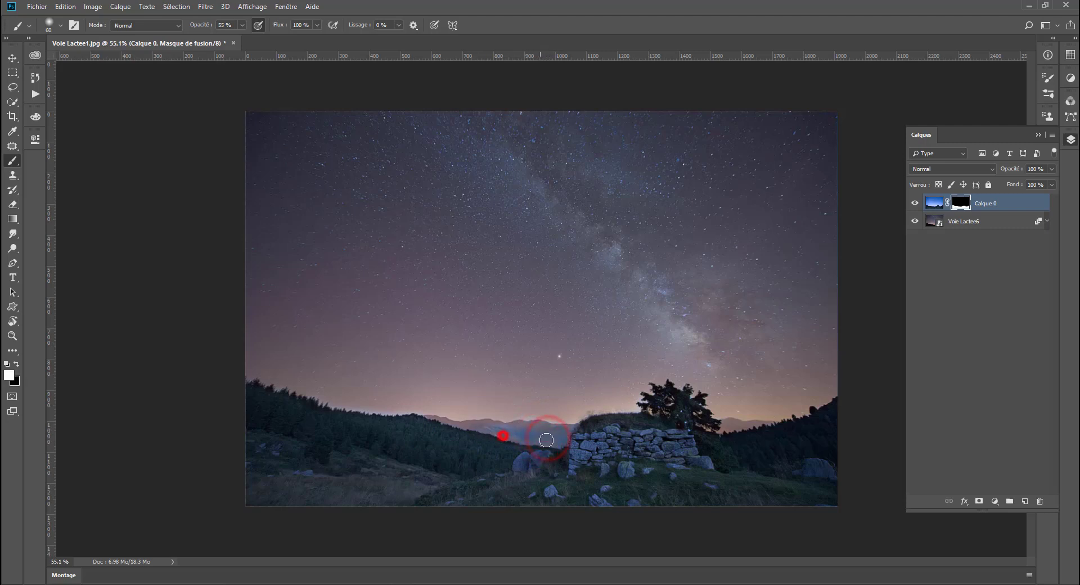
{"action": "left_click", "coordinate": [538, 444]}
{"action": "left_click", "coordinate": [473, 428]}
{"action": "key", "text": "x"}
{"action": "left_click", "coordinate": [531, 430]}
{"action": "left_click", "coordinate": [499, 434]}
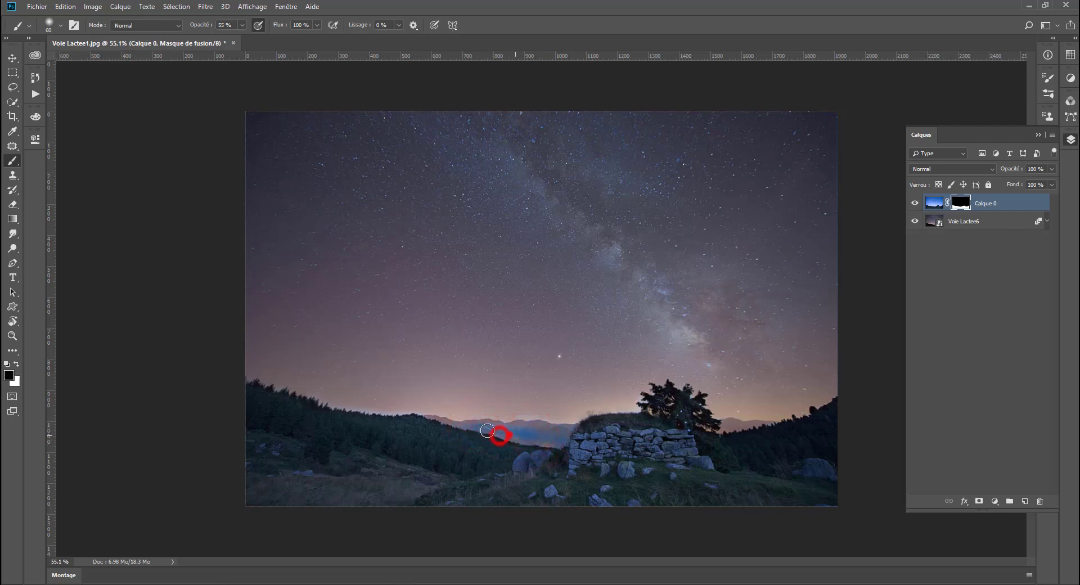
{"action": "left_click", "coordinate": [563, 438]}
{"action": "left_click", "coordinate": [508, 422]}
{"action": "left_click", "coordinate": [551, 442]}
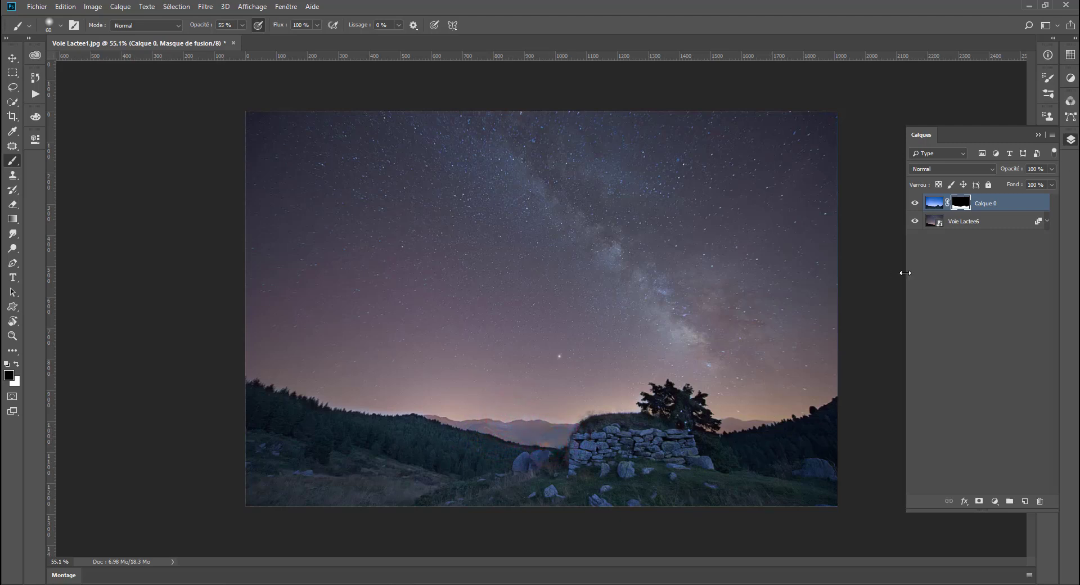
{"action": "left_click", "coordinate": [928, 222]}
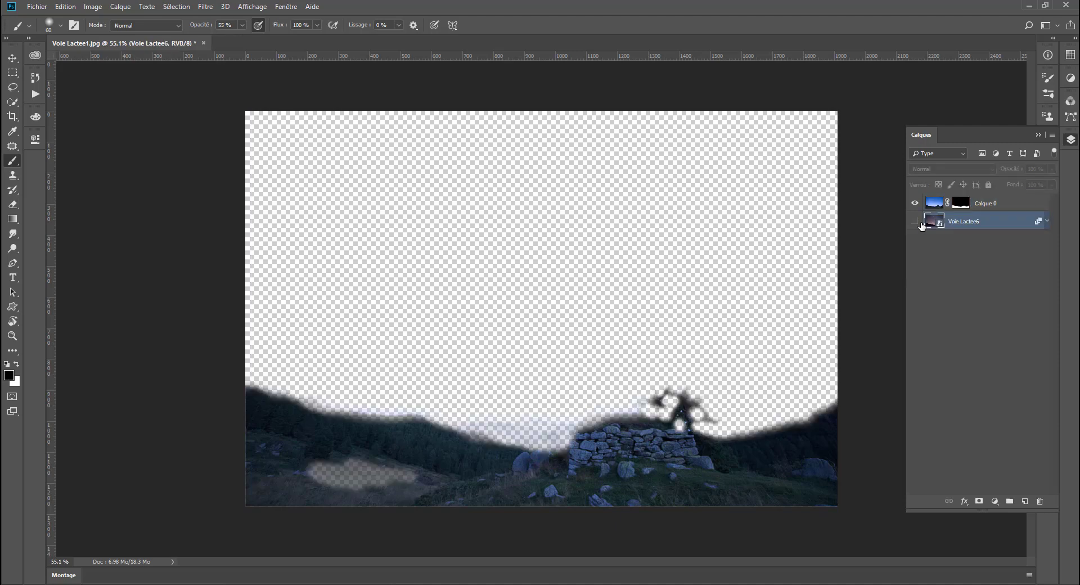
{"action": "left_click", "coordinate": [916, 223]}
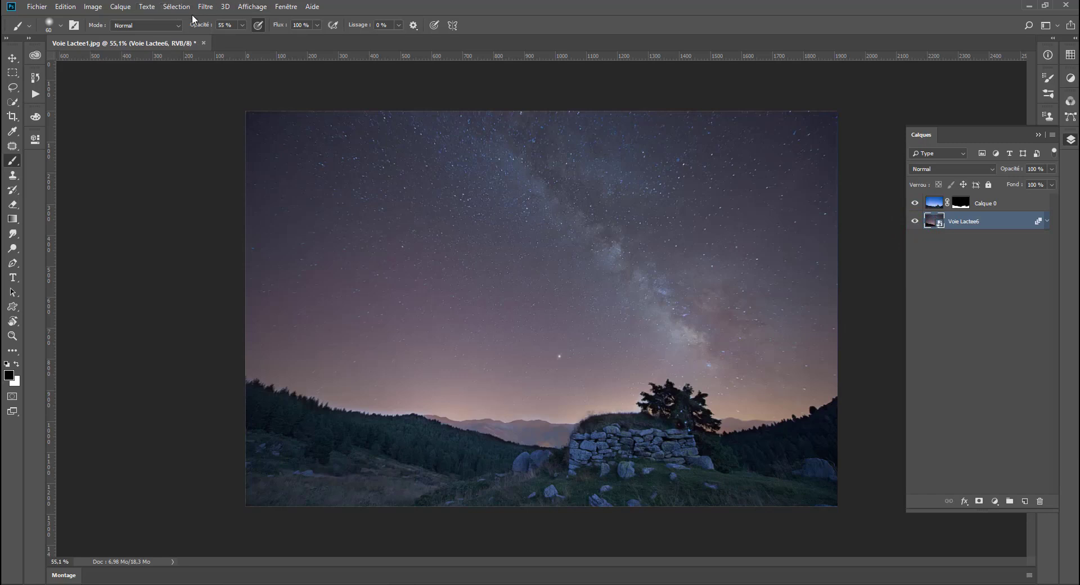
{"action": "left_click", "coordinate": [120, 6]}
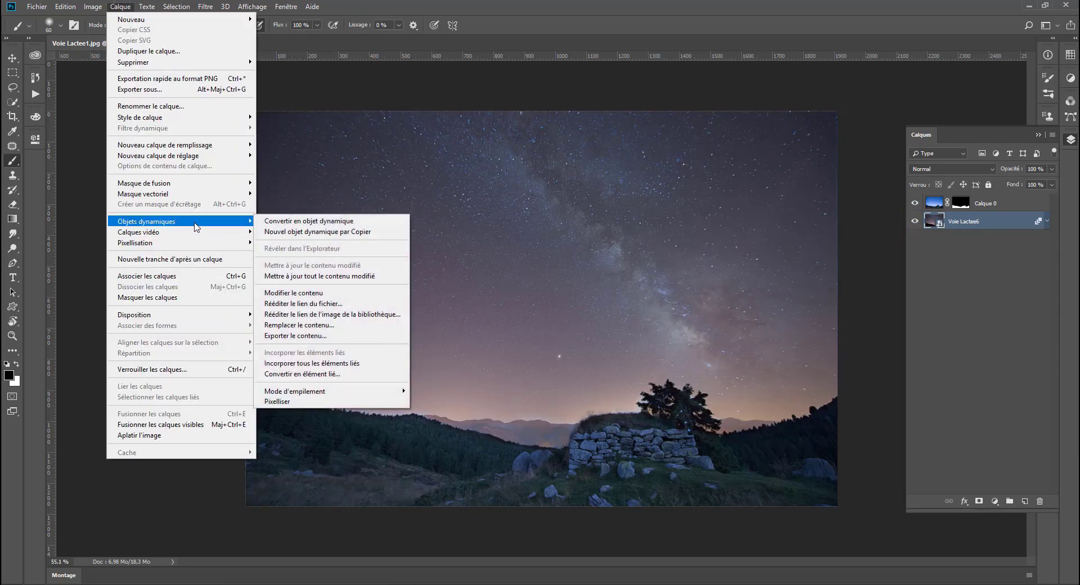
{"action": "mouse_move", "coordinate": [147, 221]}
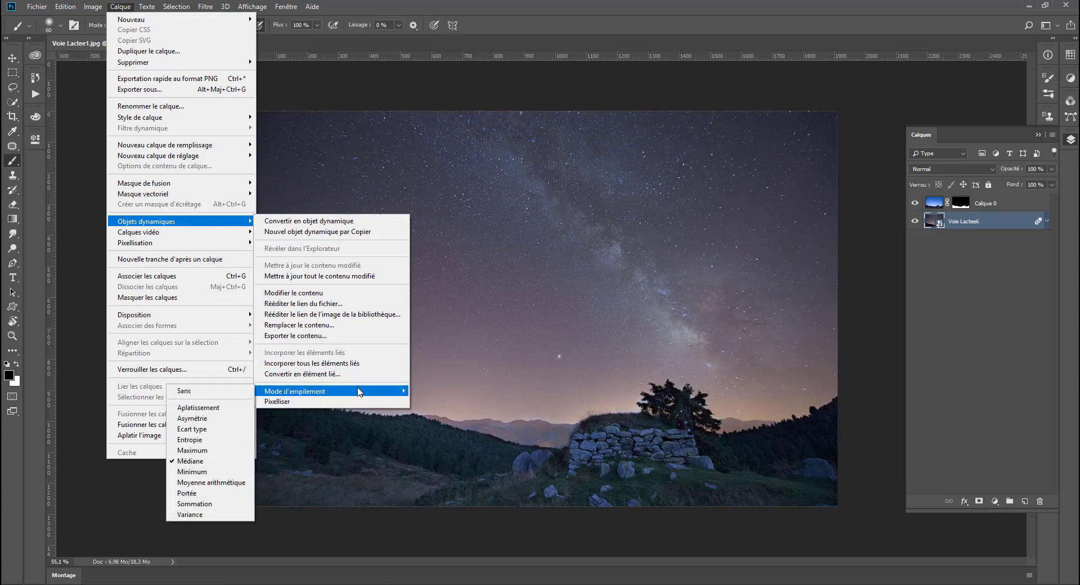
{"action": "mouse_move", "coordinate": [295, 390]}
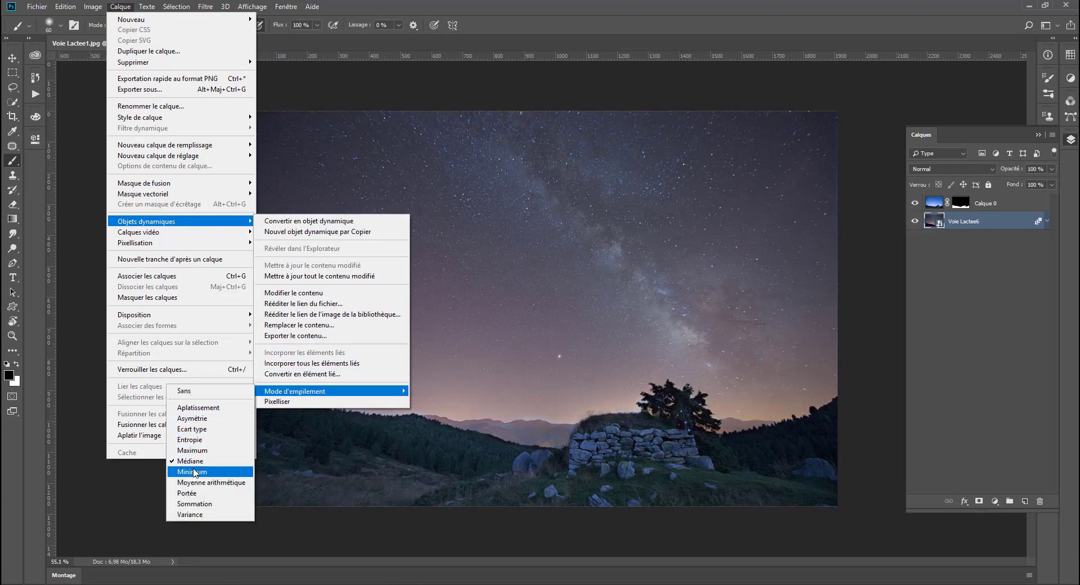
{"action": "left_click", "coordinate": [199, 451]}
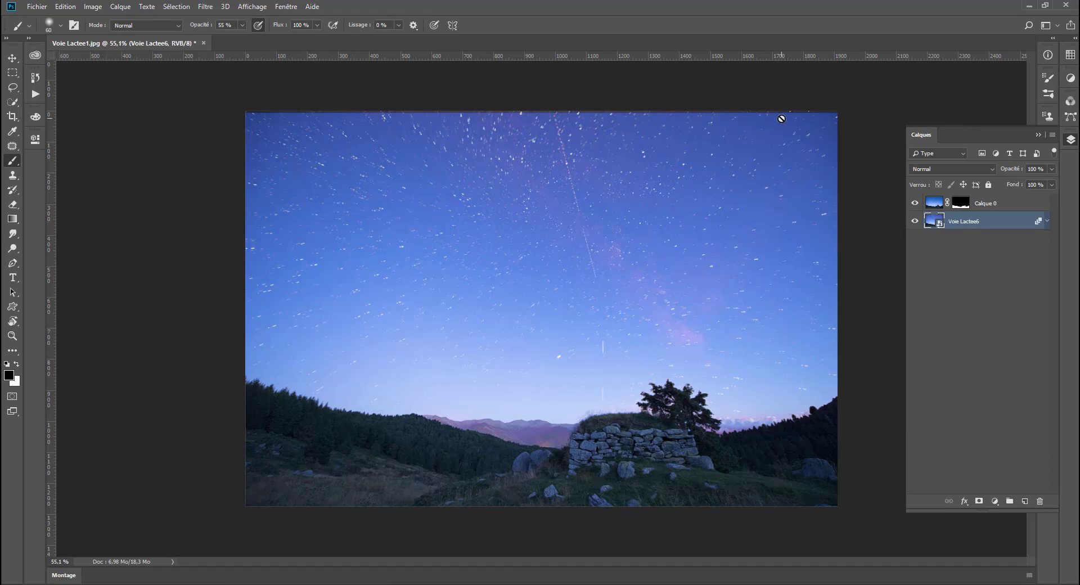
{"action": "key", "text": "ctrl+z"}
{"action": "key", "text": "ctrl+shift+z"}
{"action": "key", "text": "ctrl+z"}
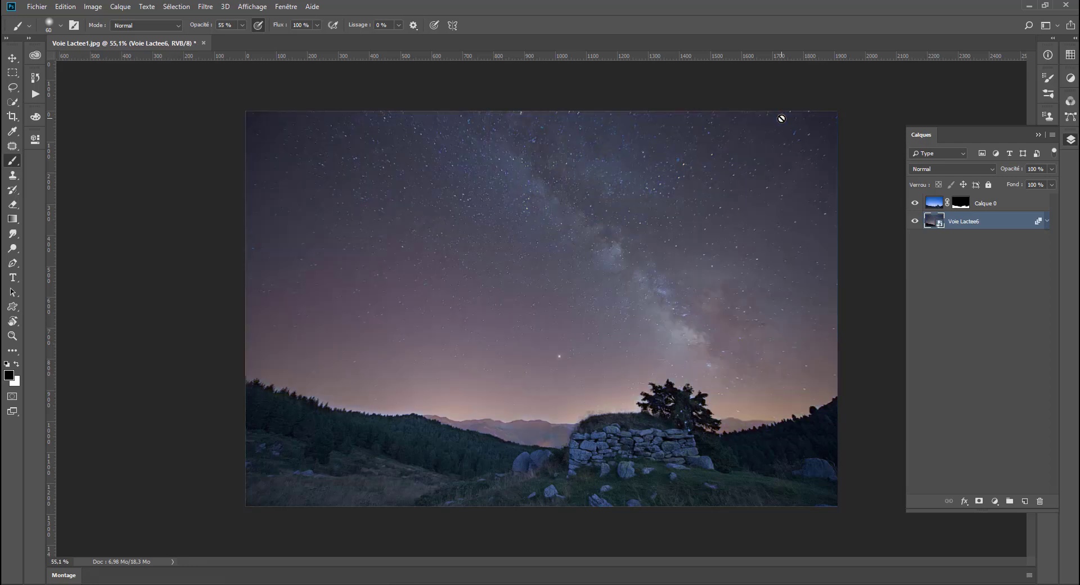
{"action": "left_click", "coordinate": [147, 6]}
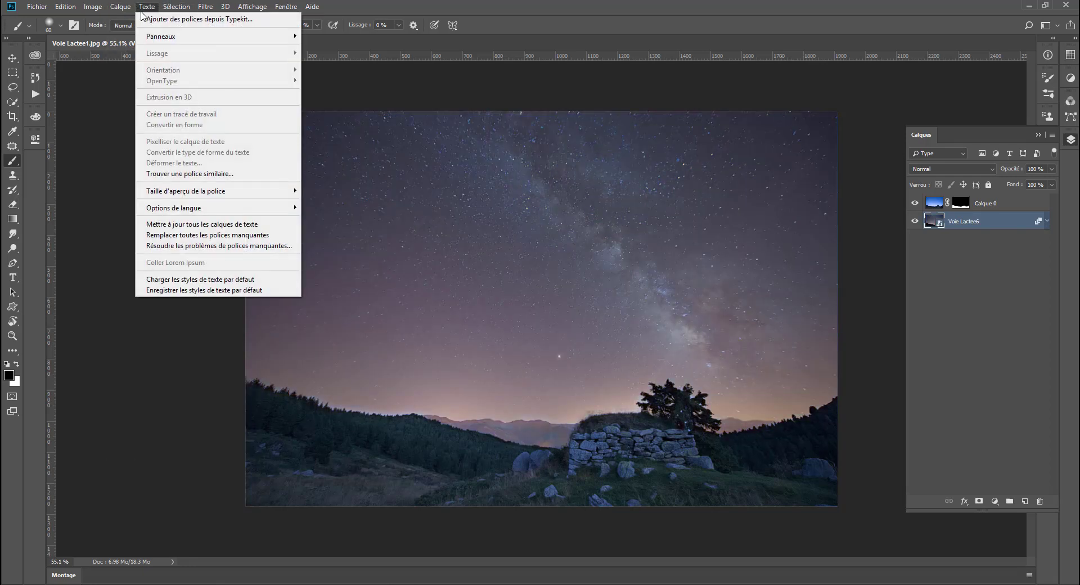
{"action": "left_click", "coordinate": [121, 6]}
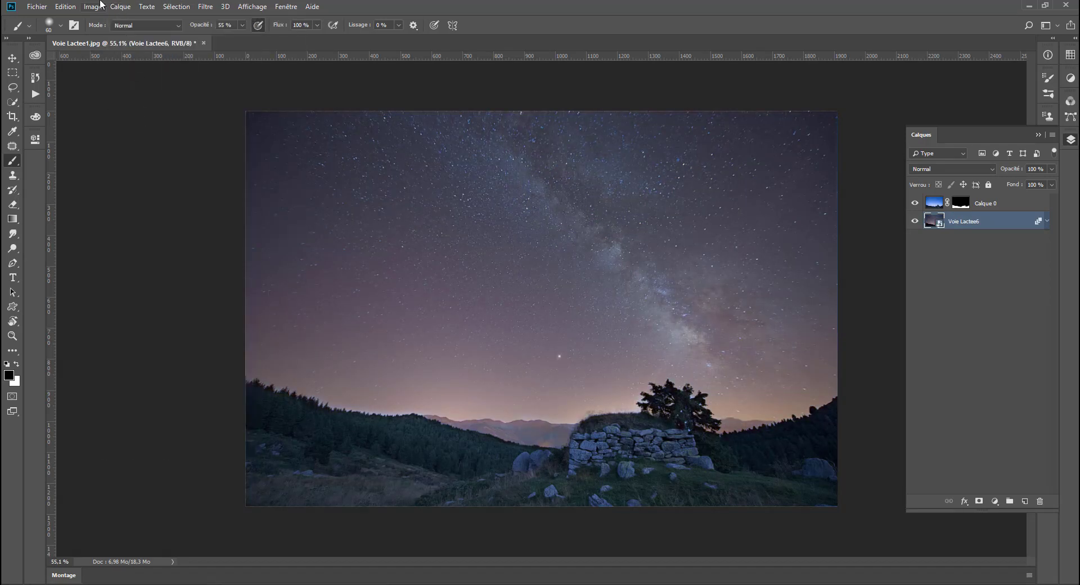
{"action": "left_click", "coordinate": [121, 6]}
{"action": "mouse_move", "coordinate": [147, 220]}
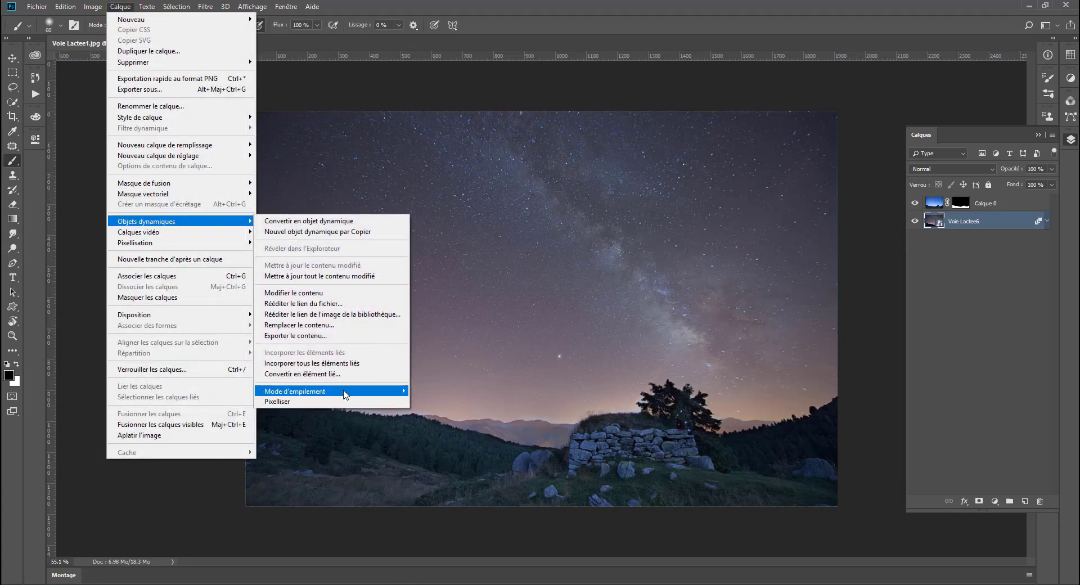
{"action": "mouse_move", "coordinate": [331, 391]}
{"action": "left_click", "coordinate": [449, 475]}
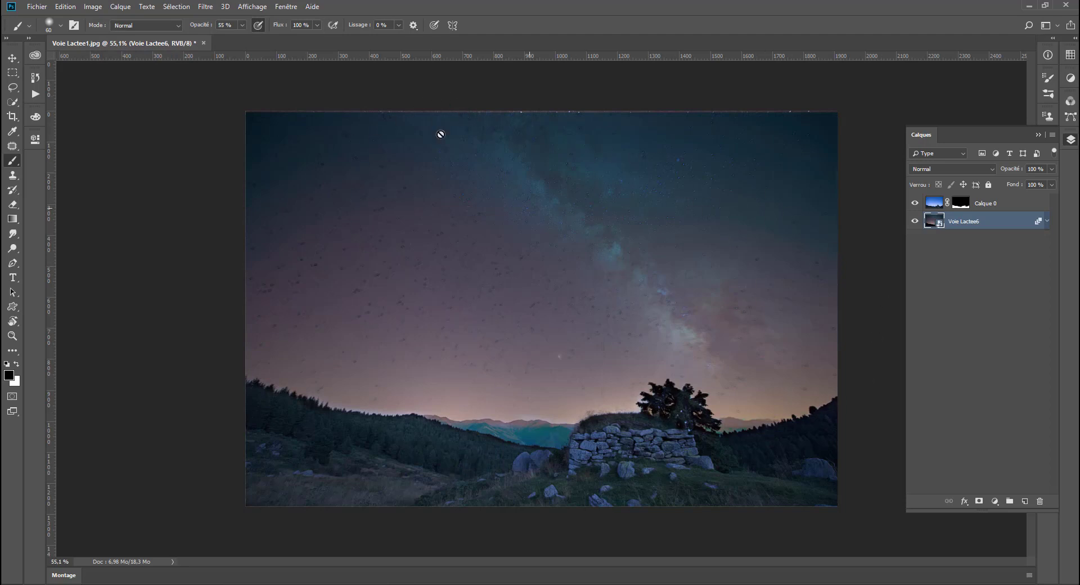
{"action": "key", "text": "ctrl+z"}
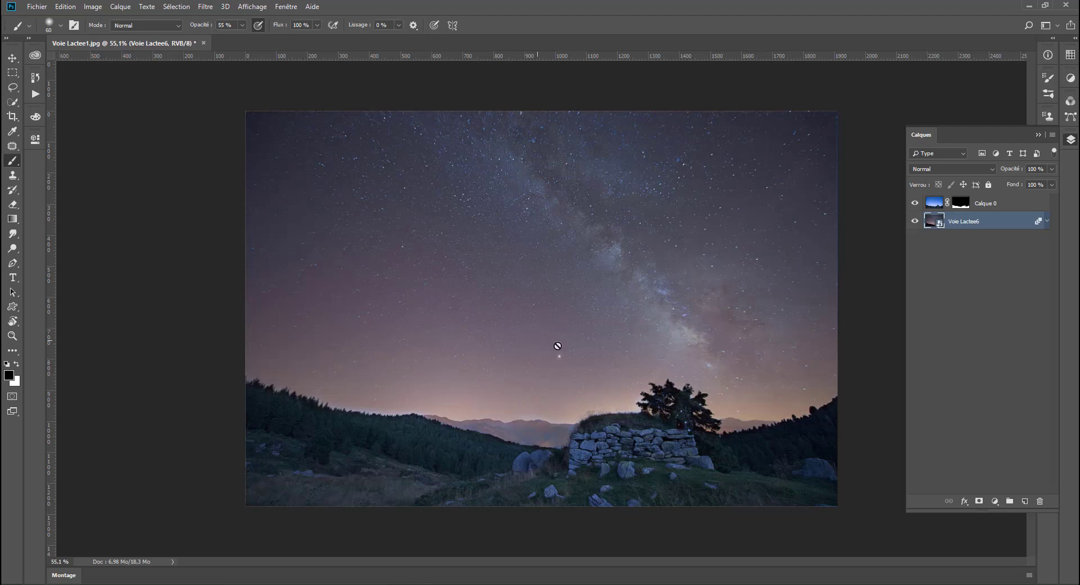
{"action": "left_click", "coordinate": [915, 204]}
{"action": "left_click", "coordinate": [990, 202]}
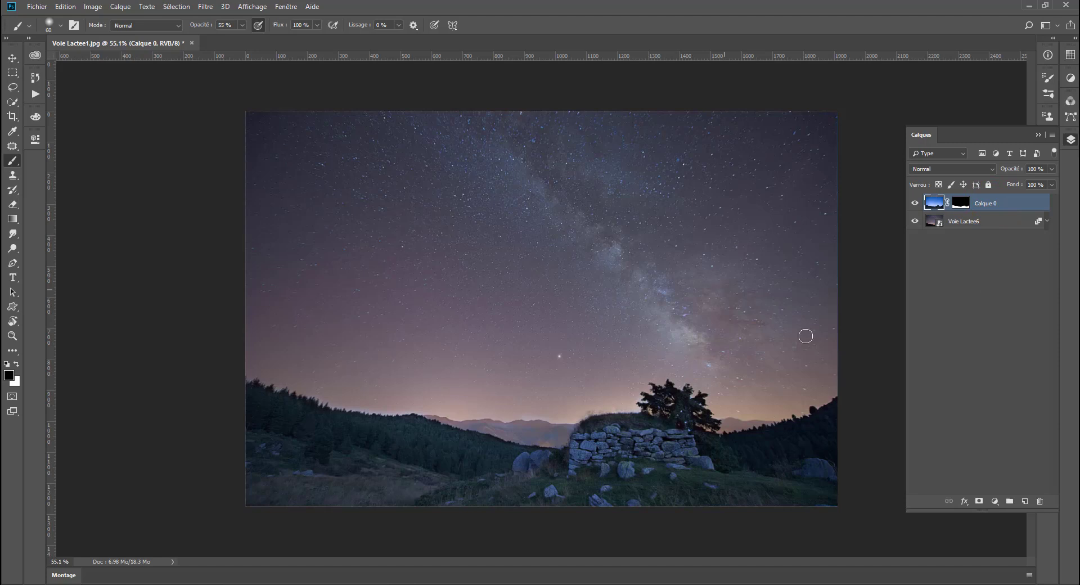
Add a Levels adjustment layer with midtones 0.74 and white point 220.
{"action": "left_click", "coordinate": [995, 500]}
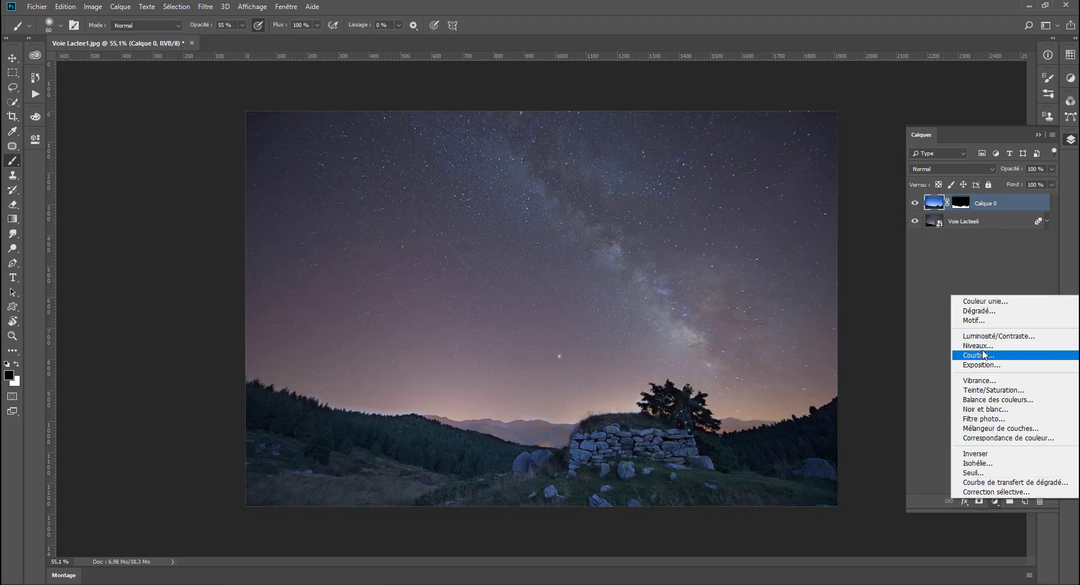
{"action": "left_click", "coordinate": [971, 351]}
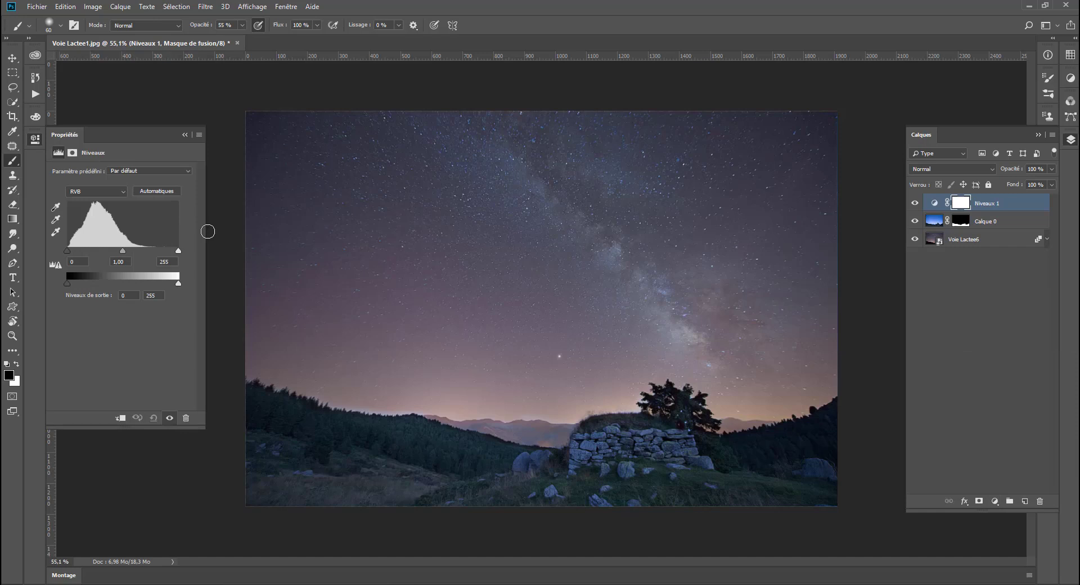
{"action": "left_click_drag", "start_coordinate": [123, 251], "coordinate": [133, 251]}
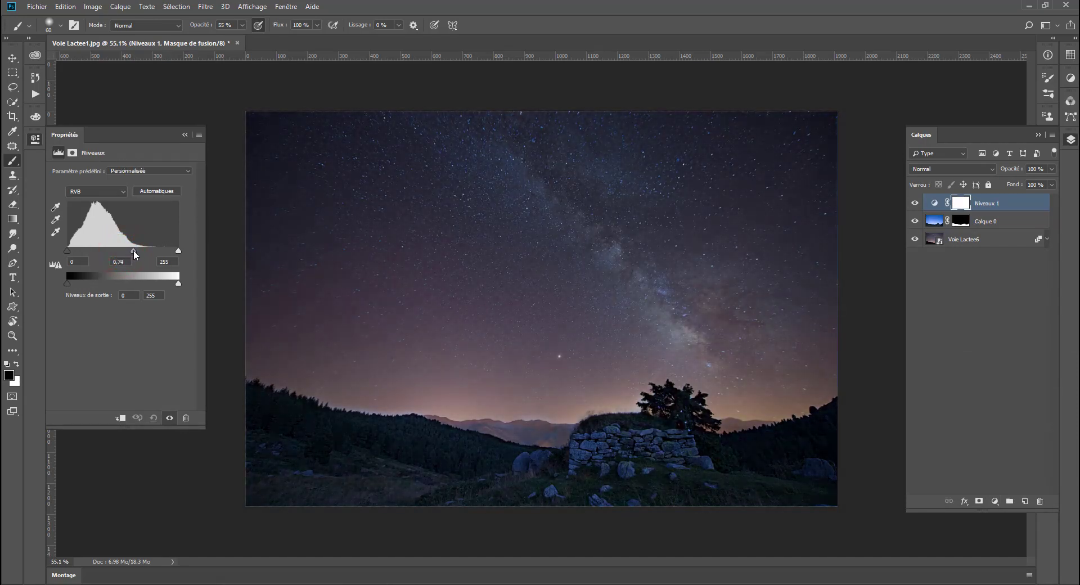
{"action": "left_click_drag", "start_coordinate": [178, 251], "coordinate": [163, 251]}
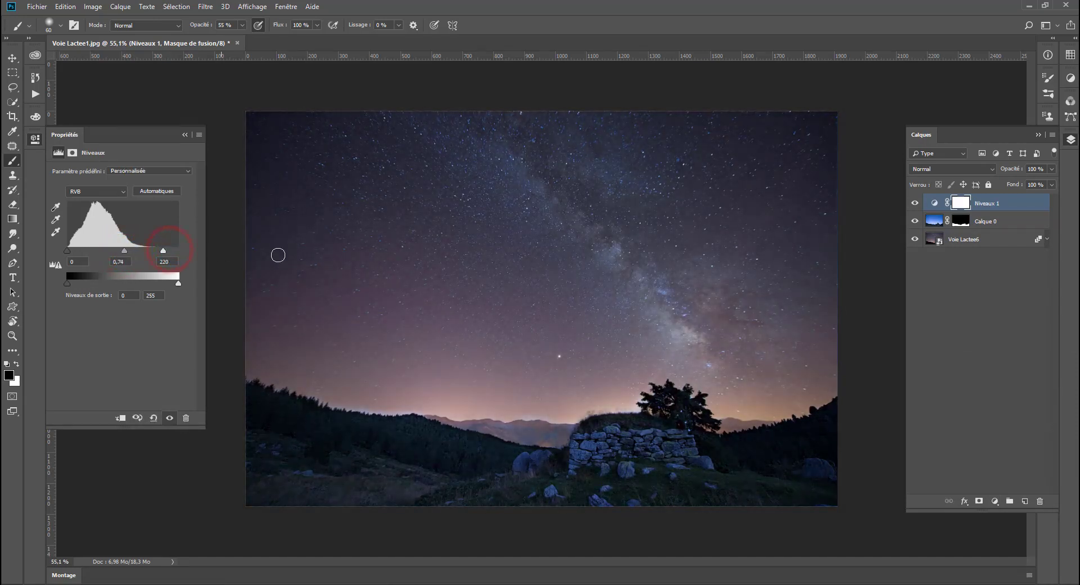
{"action": "left_click", "coordinate": [915, 204]}
{"action": "left_click", "coordinate": [915, 203]}
Move the Levels layer below Calque 0 and compare the result with it toggled off and on.
{"action": "key", "text": "alt+bracketleft"}
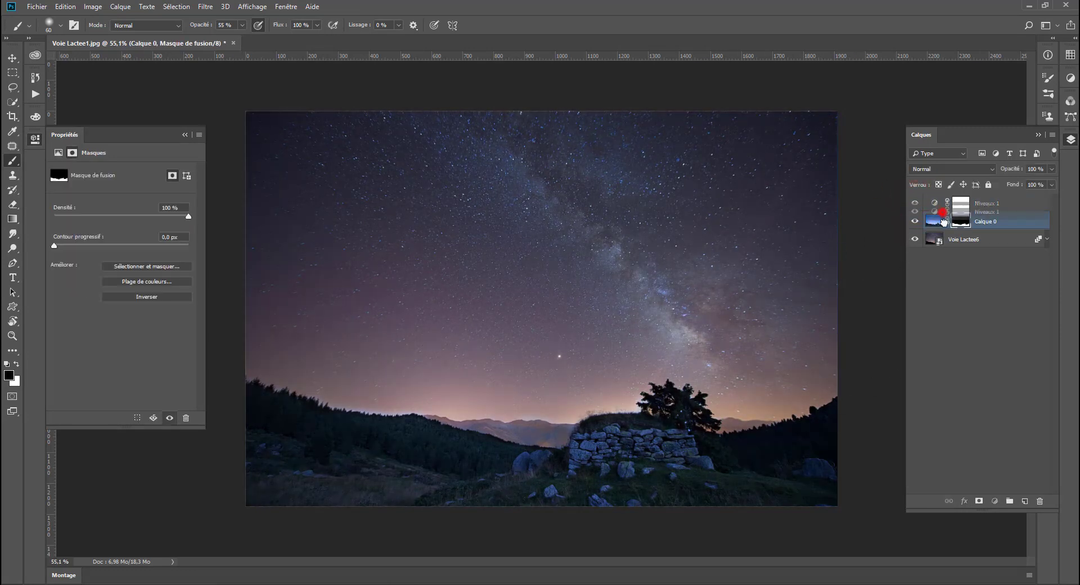
{"action": "left_click_drag", "start_coordinate": [937, 204], "coordinate": [943, 226]}
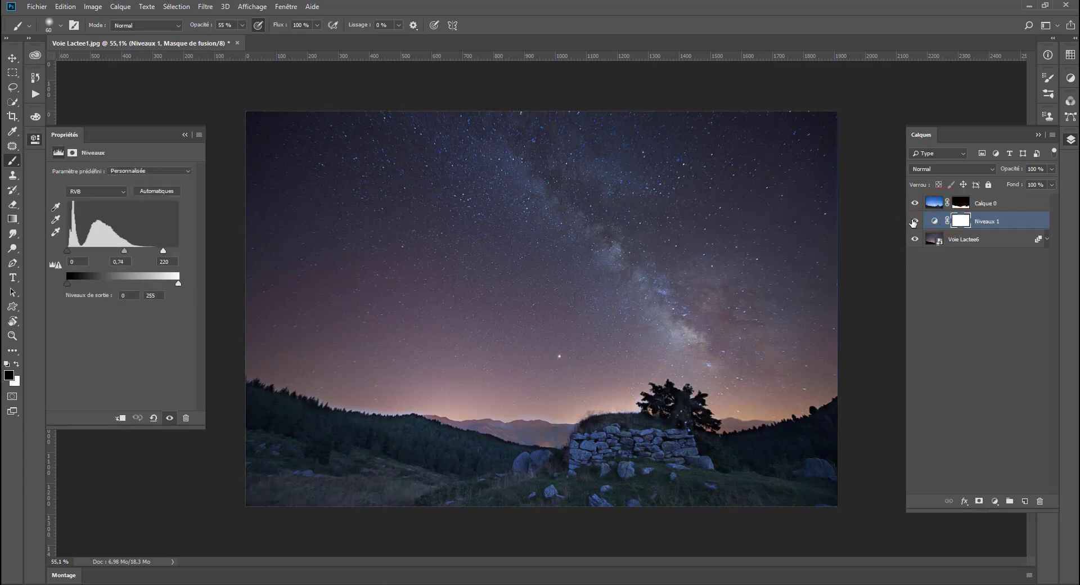
{"action": "left_click", "coordinate": [914, 221]}
{"action": "left_click", "coordinate": [914, 222]}
{"action": "left_click", "coordinate": [915, 222]}
{"action": "left_click", "coordinate": [915, 222]}
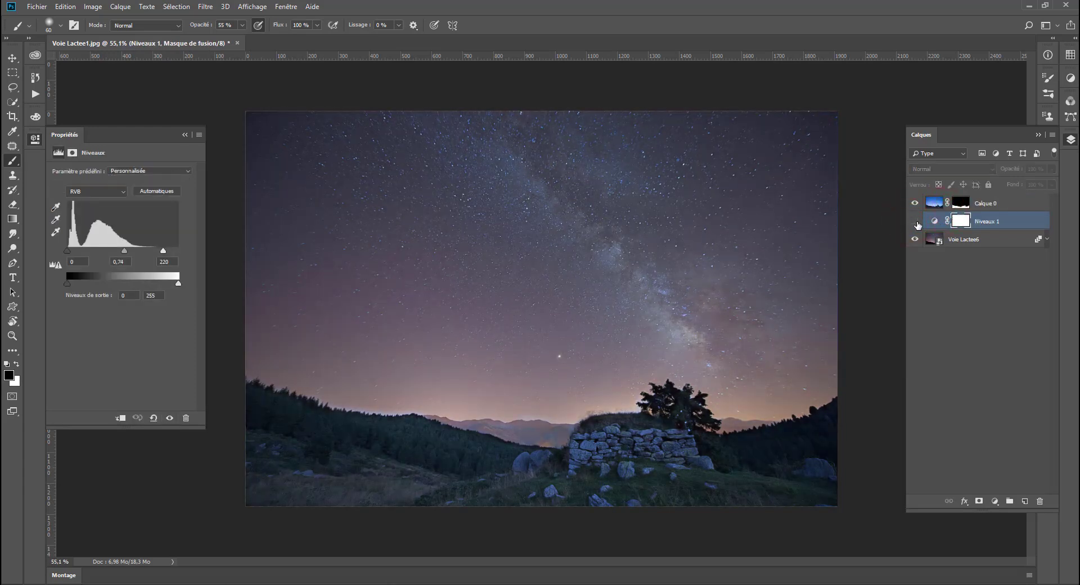
{"action": "left_click", "coordinate": [916, 221]}
{"action": "left_click", "coordinate": [915, 203]}
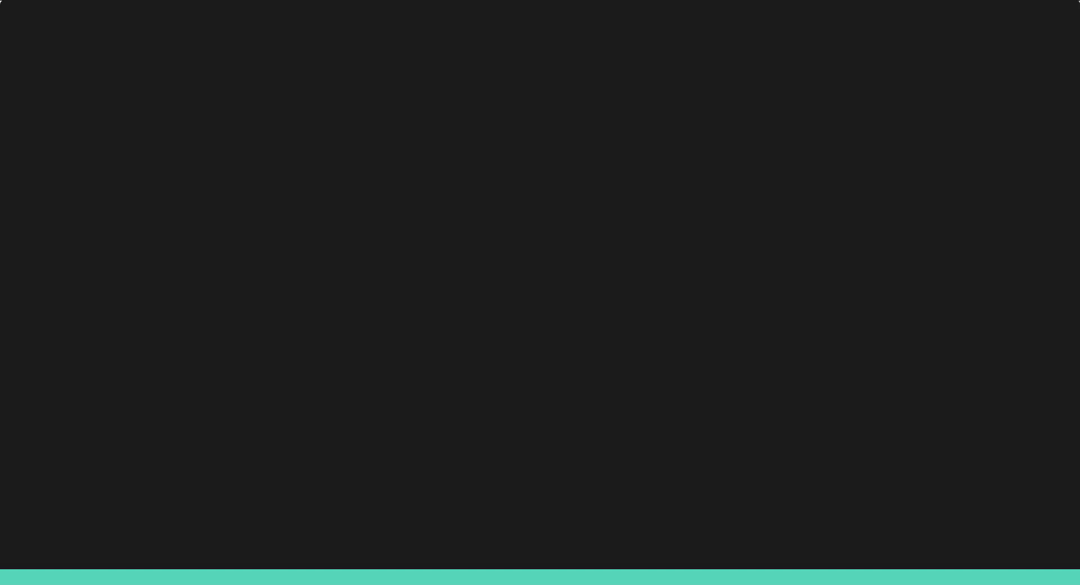
{"action": "scroll", "coordinate": [122, 306], "scroll_direction": "down", "scroll_amount": 1}
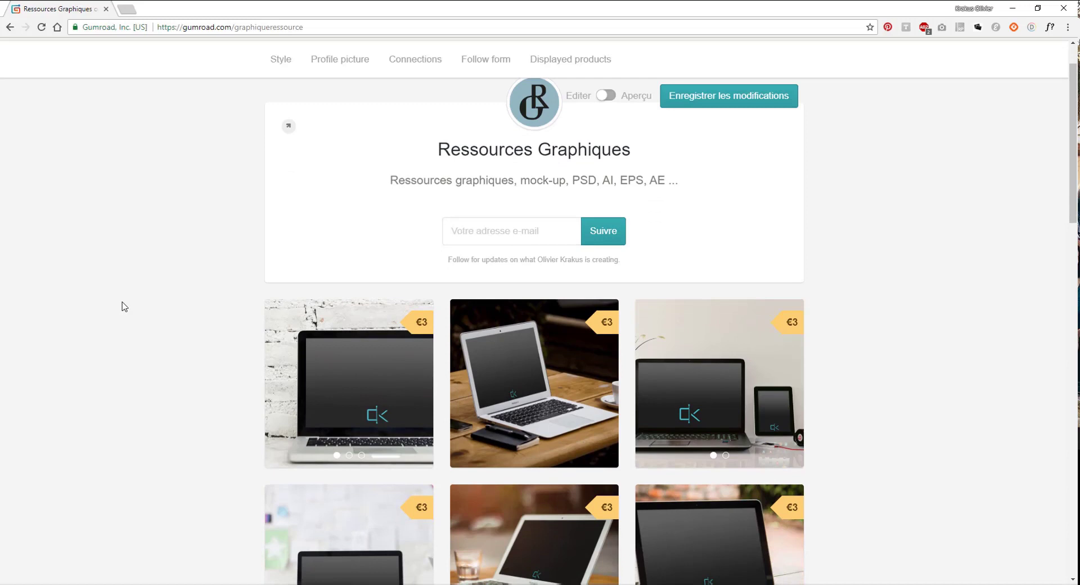
{"action": "scroll", "coordinate": [125, 306], "scroll_direction": "down", "scroll_amount": 3}
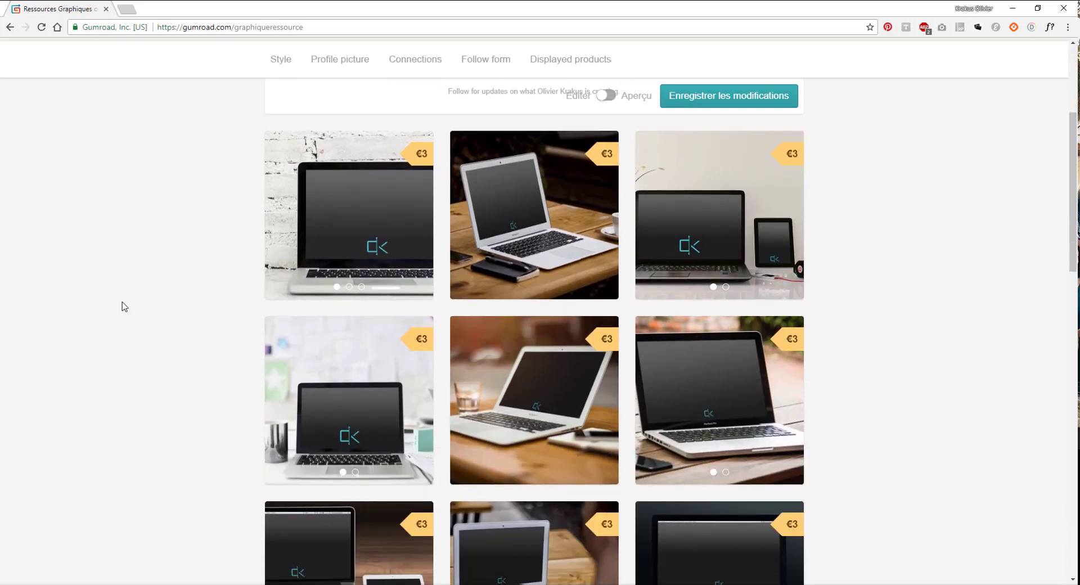
{"action": "scroll", "coordinate": [124, 307], "scroll_direction": "down", "scroll_amount": 1}
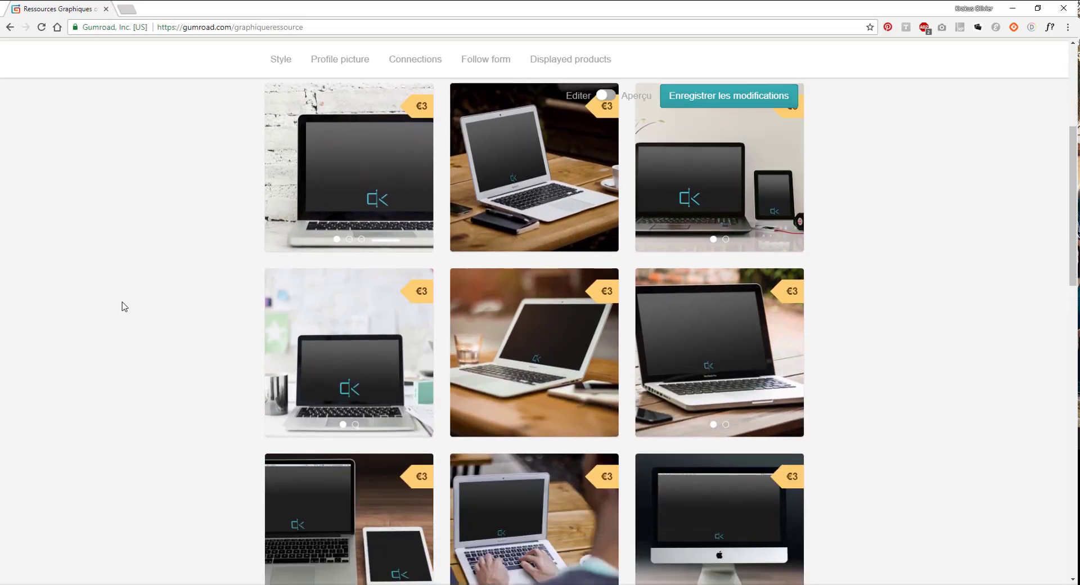
{"action": "scroll", "coordinate": [124, 307], "scroll_direction": "down", "scroll_amount": 2}
{"action": "scroll", "coordinate": [124, 307], "scroll_direction": "down", "scroll_amount": 1}
{"action": "scroll", "coordinate": [125, 307], "scroll_direction": "down", "scroll_amount": 2}
{"action": "scroll", "coordinate": [125, 307], "scroll_direction": "down", "scroll_amount": 3}
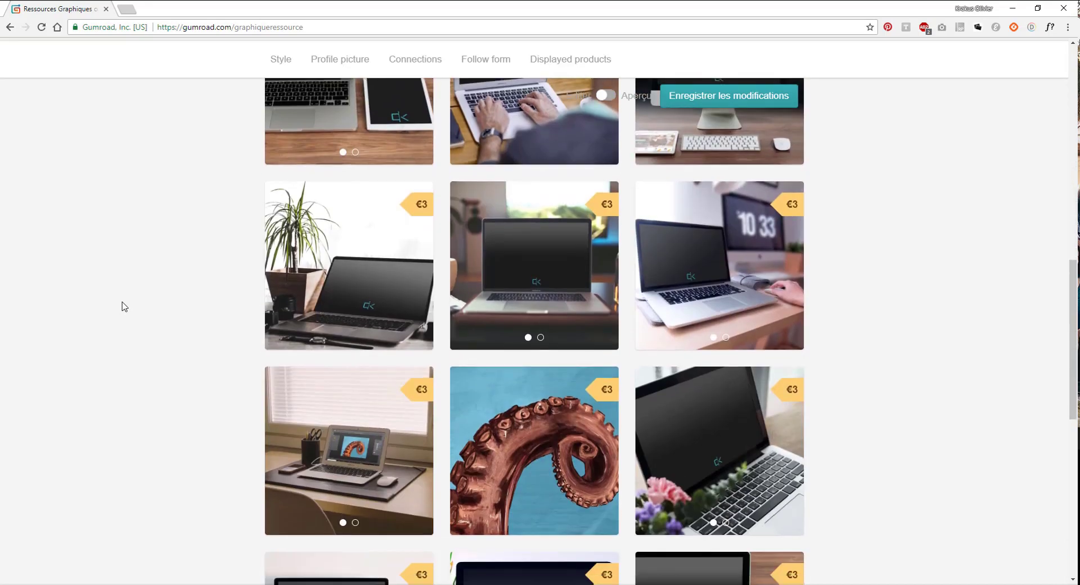
{"action": "scroll", "coordinate": [124, 307], "scroll_direction": "down", "scroll_amount": 2}
{"action": "scroll", "coordinate": [124, 306], "scroll_direction": "down", "scroll_amount": 1}
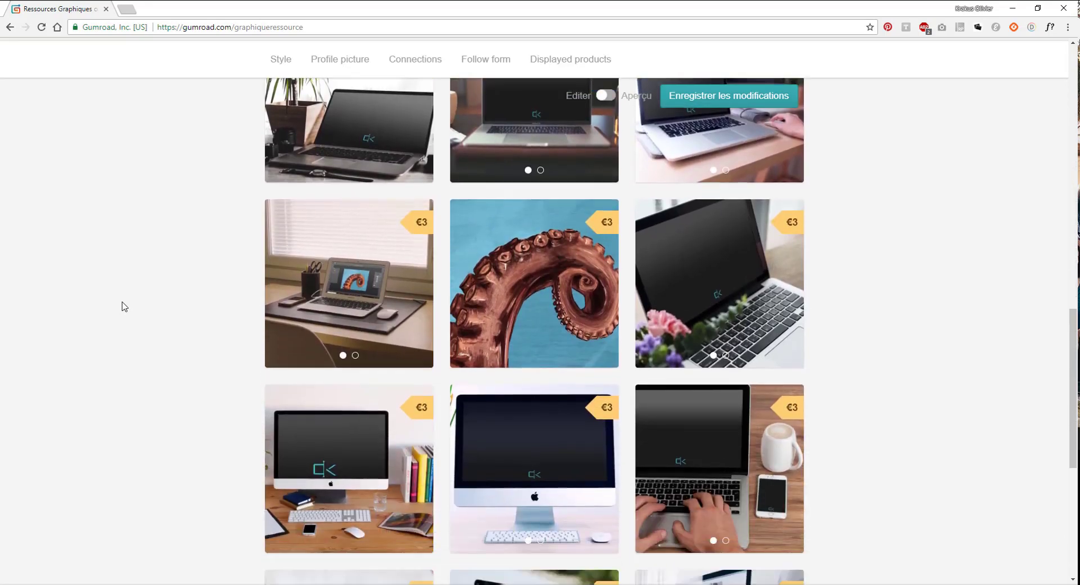
{"action": "scroll", "coordinate": [124, 306], "scroll_direction": "down", "scroll_amount": 3}
{"action": "scroll", "coordinate": [124, 306], "scroll_direction": "down", "scroll_amount": 2}
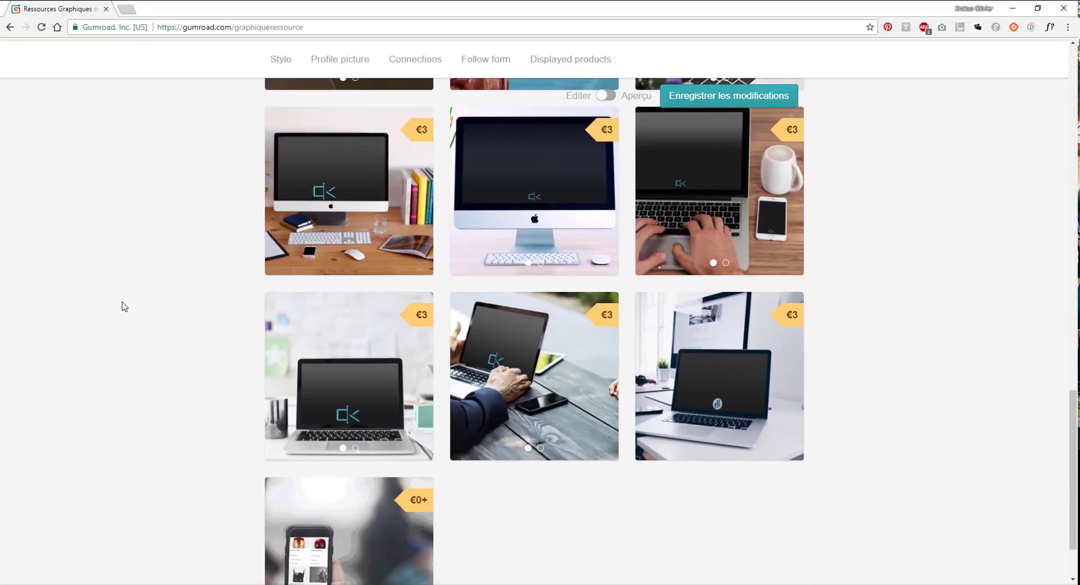